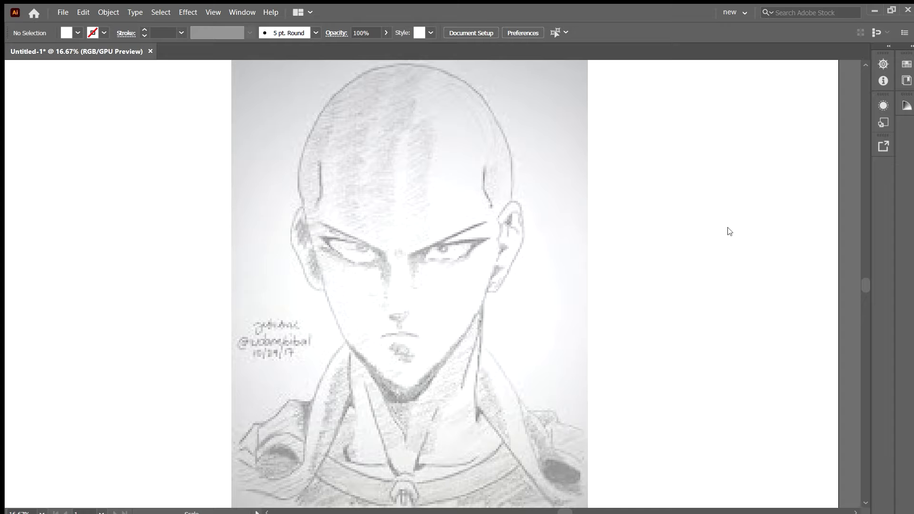
Step: Trace the top of the head with the Pen tool, from the left temple over the crown to the right ear
scroll(334, 300, up, 1)
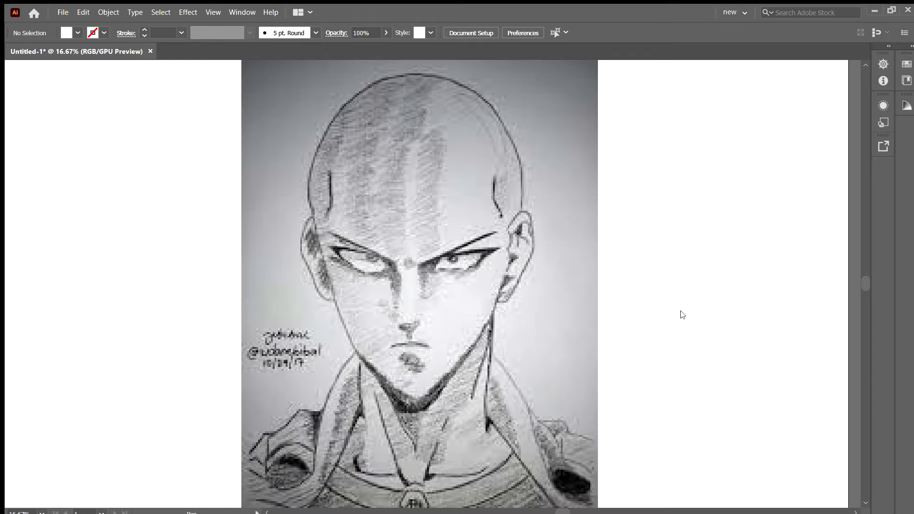
key(ctrl+plus)
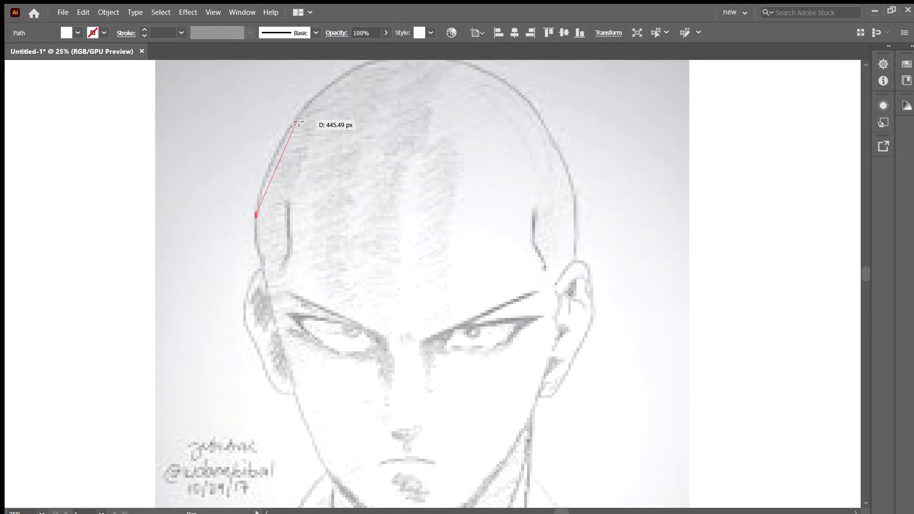
scroll(377, 322, up, 2)
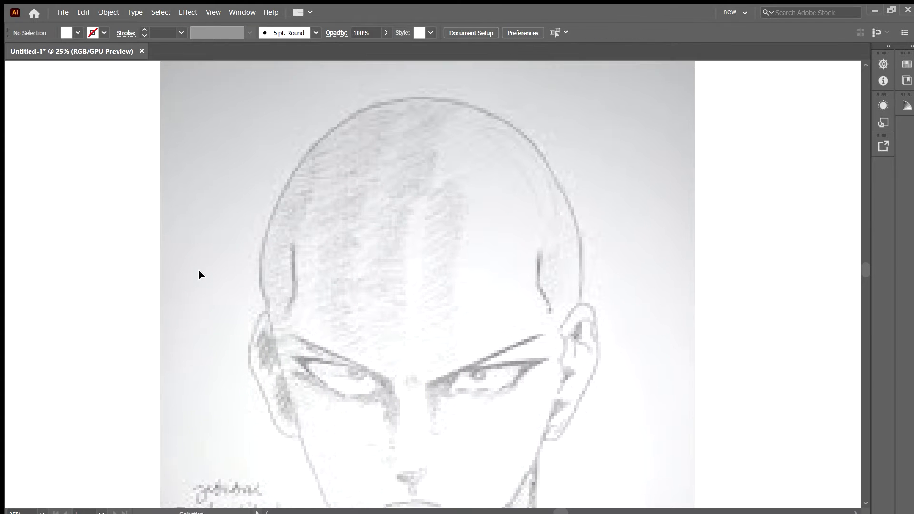
drag(267, 310, 265, 298)
drag(494, 108, 632, 140)
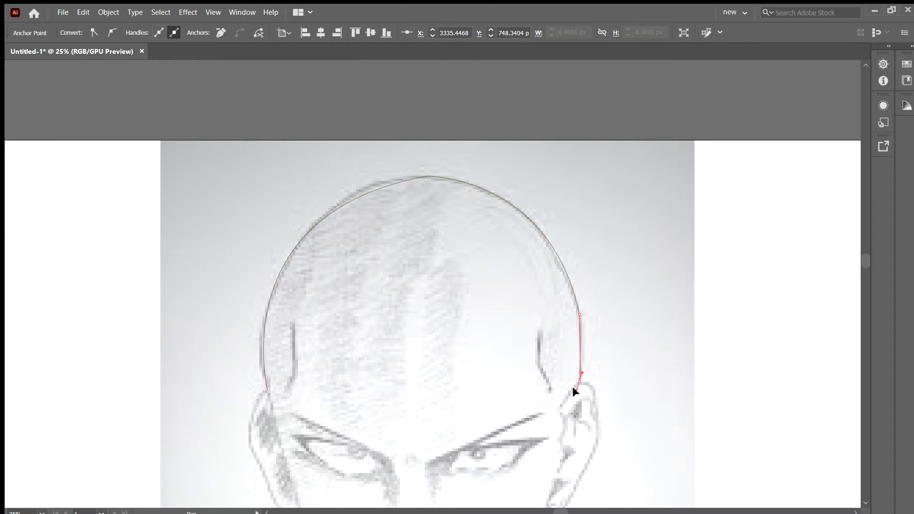
Step: Give the head outline a black 8 pt uniform stroke with no fill
key(v)
click(320, 147)
key(a)
click(419, 179)
key(v)
drag(90, 164, 369, 286)
mouse_move(333, 173)
mouse_down()
mouse_move(401, 257)
mouse_move(260, 141)
mouse_up()
key(a)
click(364, 186)
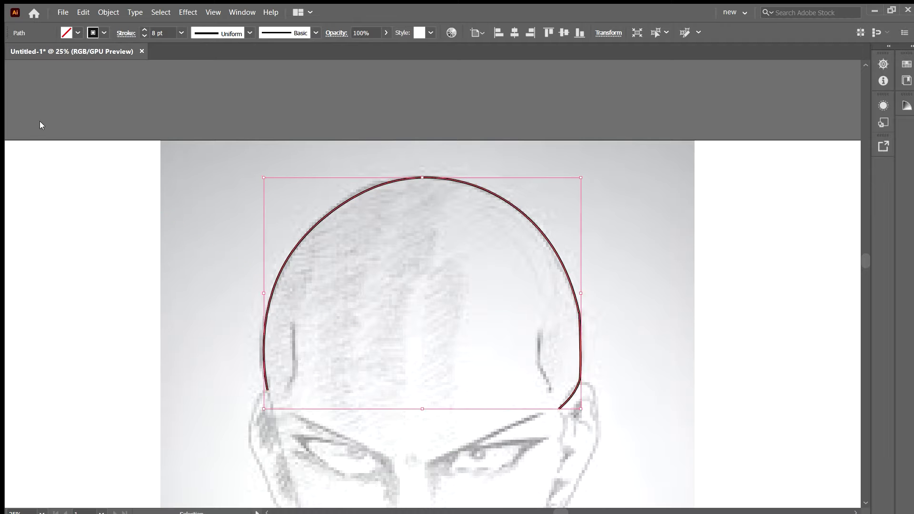
Step: Adjust the head outline's anchor points so the curve follows the sketch around the right temple
key(ctrl+plus)
key(a)
click(616, 317)
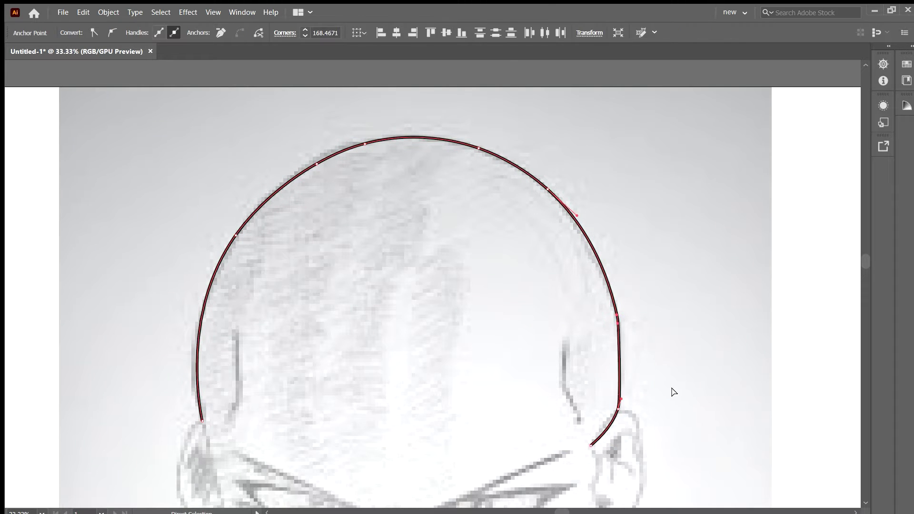
key(ctrl+plus)
key(ctrl+plus)
click(473, 327)
click(569, 344)
click(584, 333)
key(ctrl+minus)
key(ctrl+minus)
key(ctrl+minus)
click(580, 345)
Step: Delete the end anchor of the head outline so the line stops at the top of the right ear
key(ctrl+plus)
key(ctrl+plus)
key(ctrl+plus)
key(ctrl+plus)
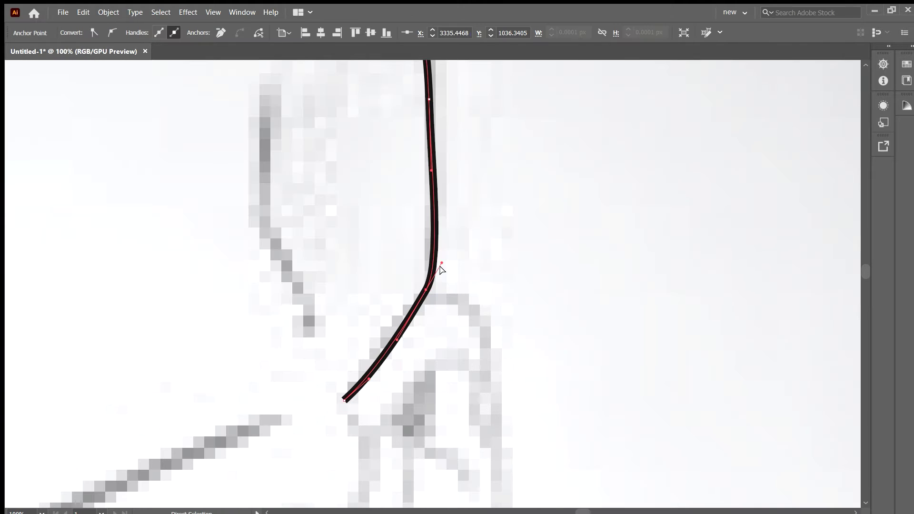
click(345, 400)
key(Delete)
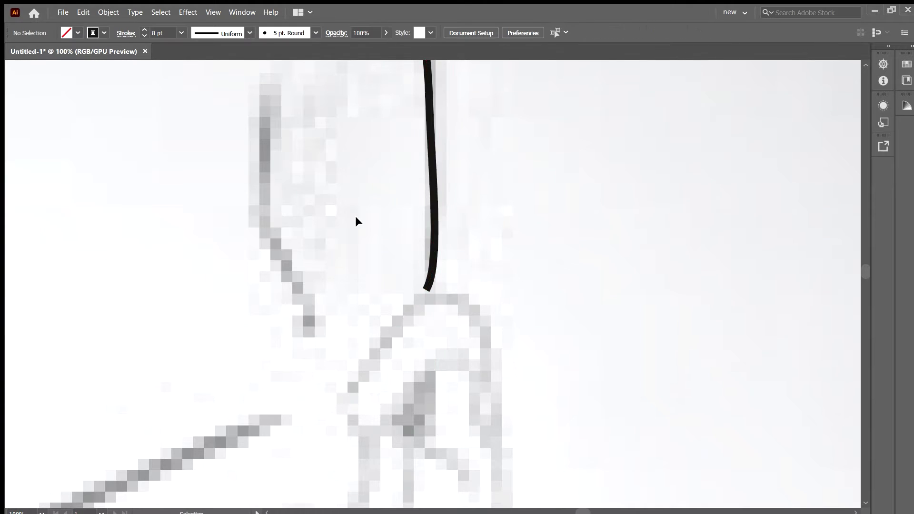
Step: Trace the outer edge of the right ear with the Pen tool, from its upper inner end down to the earlobe
key(ctrl+minus)
key(p)
click(356, 305)
drag(412, 261, 414, 259)
drag(429, 378, 414, 488)
scroll(399, 318, down, 4)
scroll(399, 318, left, 1)
drag(346, 349, 334, 364)
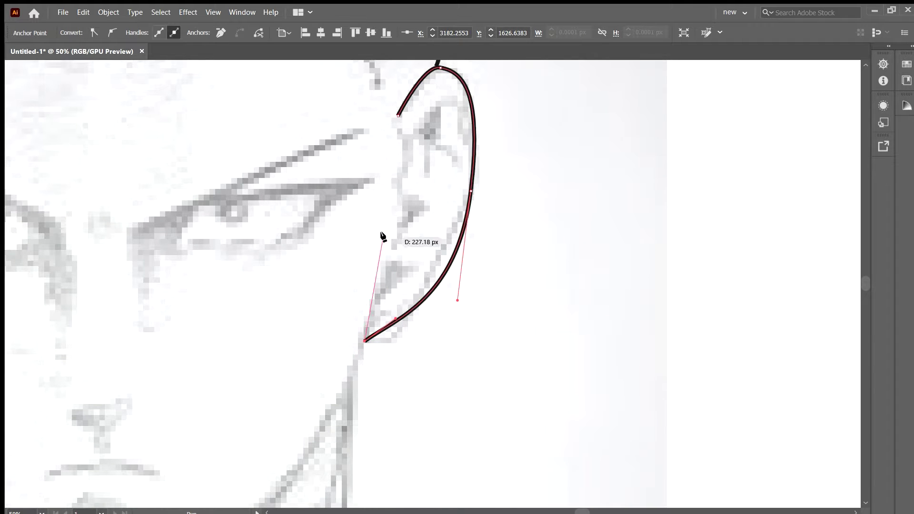
Step: Finish the right ear with a short curved inner line rising from the earlobe
key(a)
key(ctrl+plus)
key(ctrl+plus)
key(ctrl+plus)
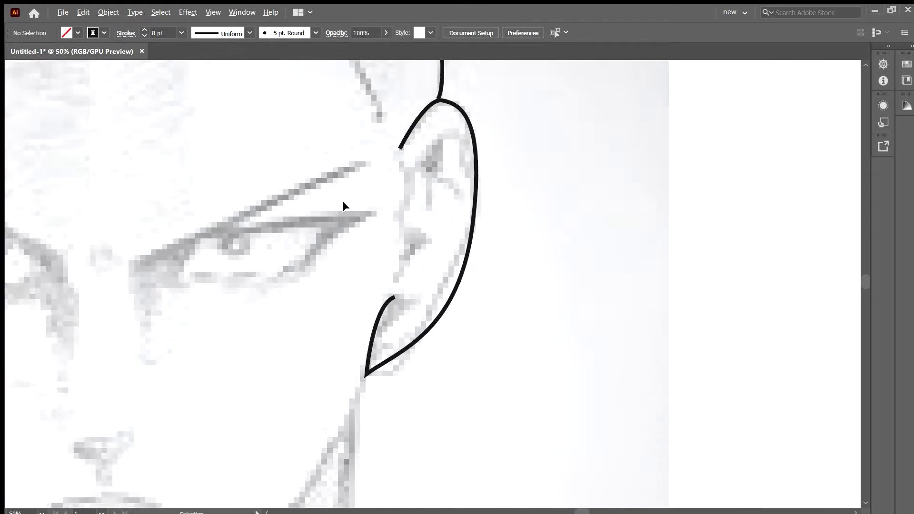
click(435, 192)
Step: Continue the head outline around the outer edge of the left ear down to its earlobe
scroll(402, 188, down, 5)
scroll(310, 216, up, 3)
scroll(310, 215, down, 1)
scroll(309, 215, up, 1)
key(p)
click(336, 202)
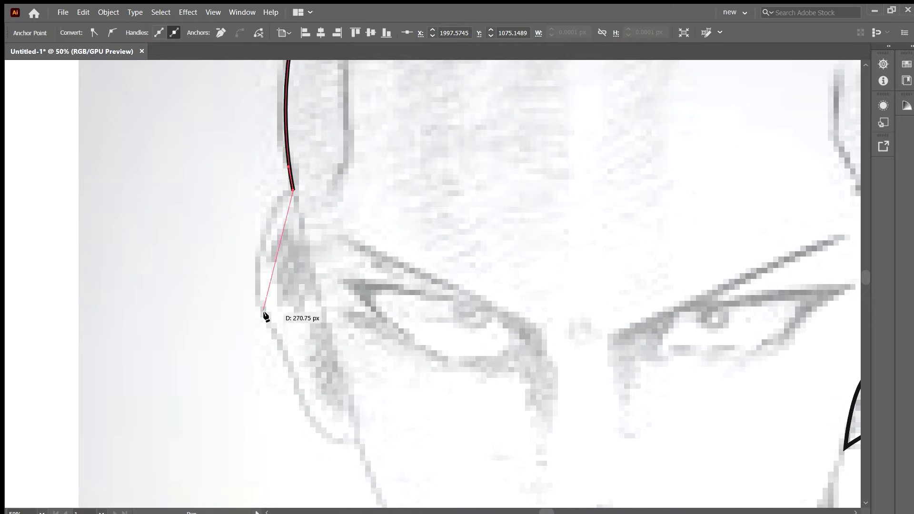
drag(309, 406, 305, 406)
drag(359, 441, 416, 441)
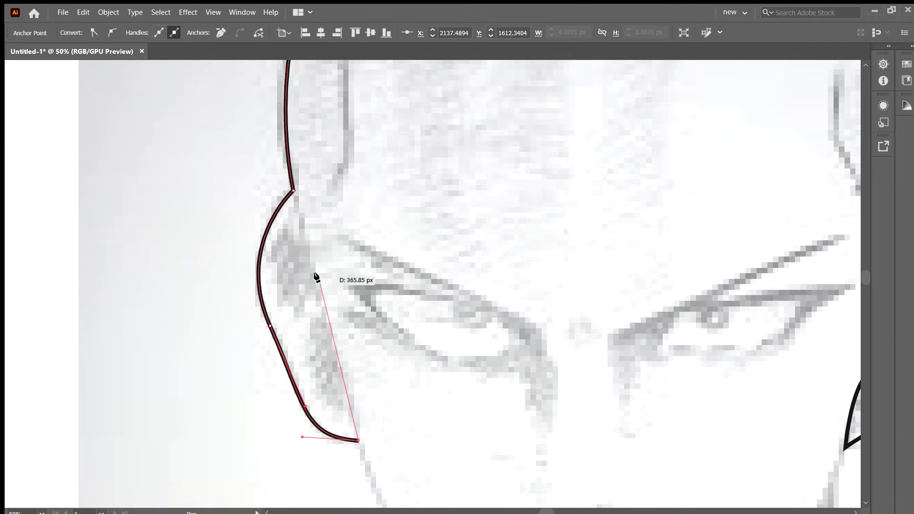
Step: Show the reference sketch at full strength with 100% opacity
scroll(445, 295, down, 1)
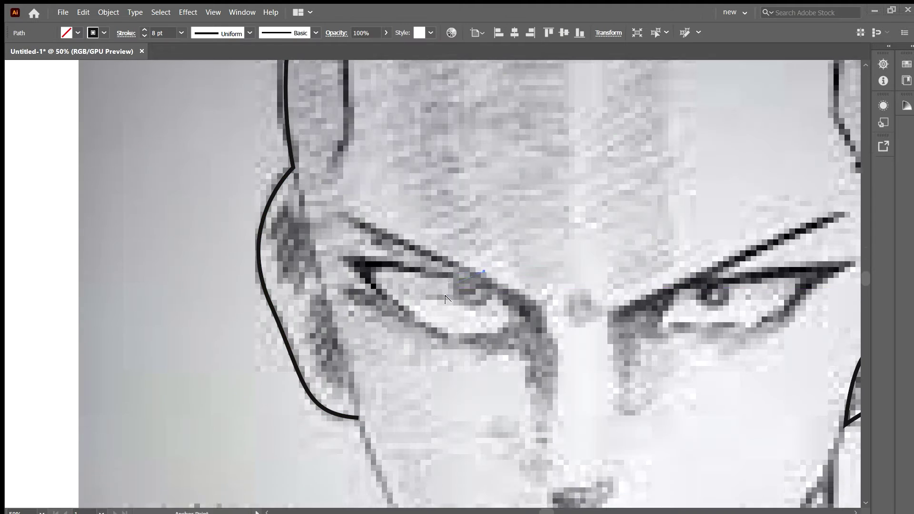
scroll(466, 255, down, 2)
key(v)
click(466, 255)
scroll(465, 256, up, 1)
scroll(465, 256, up, 2)
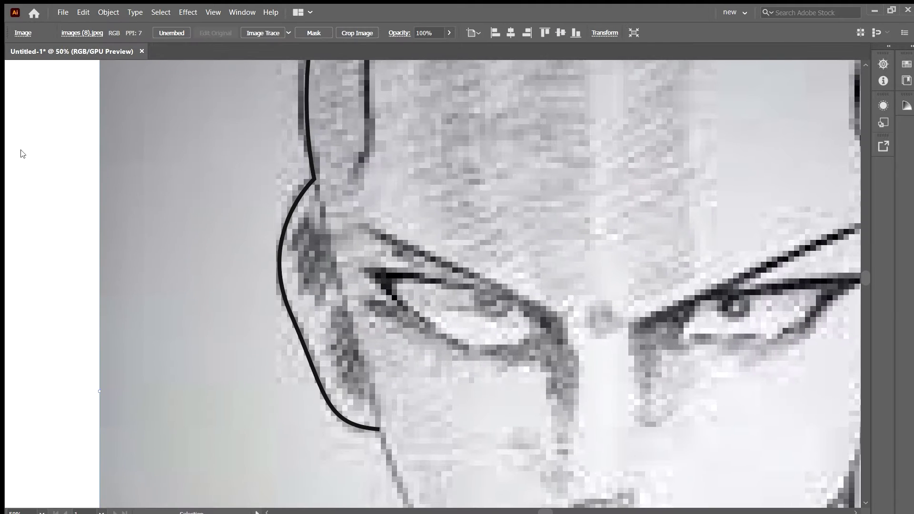
Step: Draw the inner edge of the left ear from the earlobe up to just below the head outline
key(p)
click(378, 430)
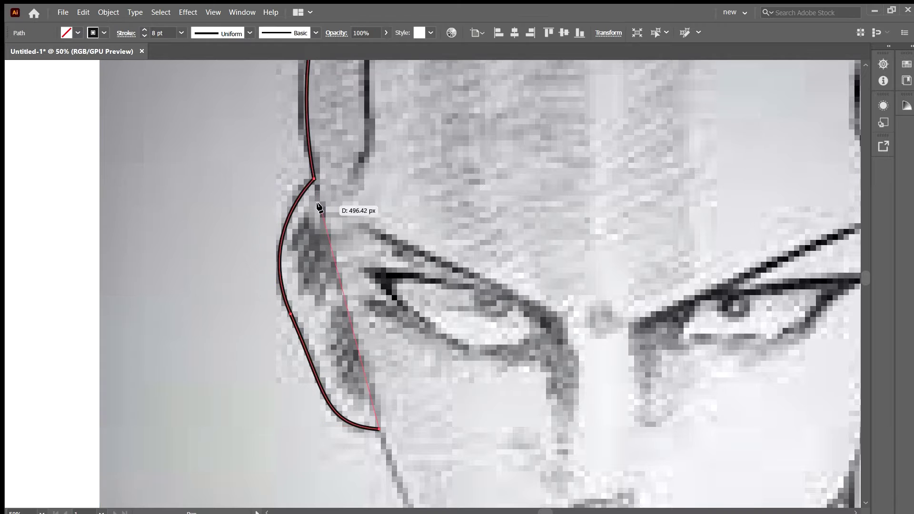
click(315, 195)
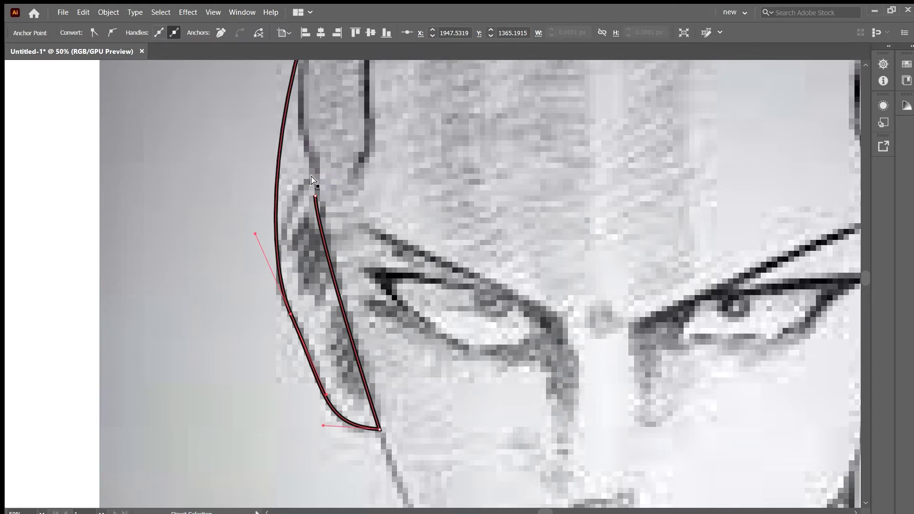
scroll(371, 219, up, 3)
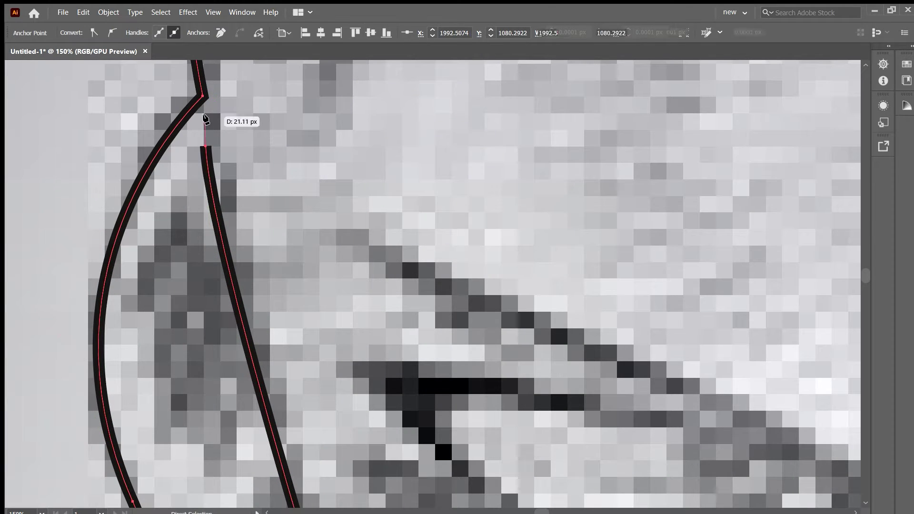
key(ctrl)
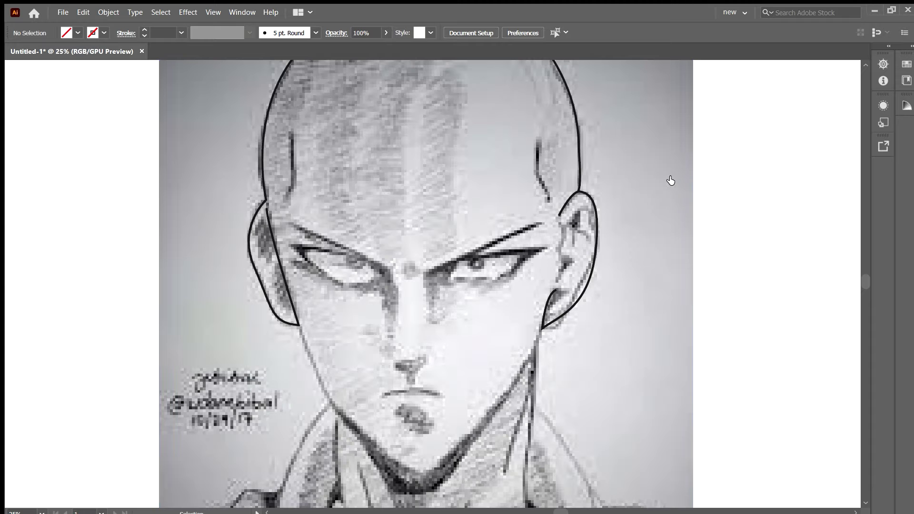
Step: Join the inner ear line to the head outline's end and bend it with the Curvature tool
key(ctrl+equal)
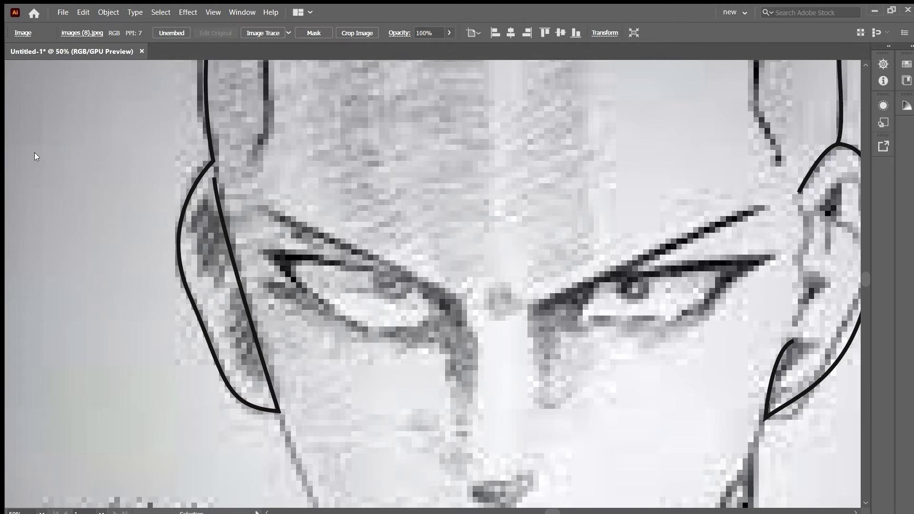
click(265, 240)
key(a)
drag(214, 179, 213, 162)
click(206, 267)
key(shift+grave)
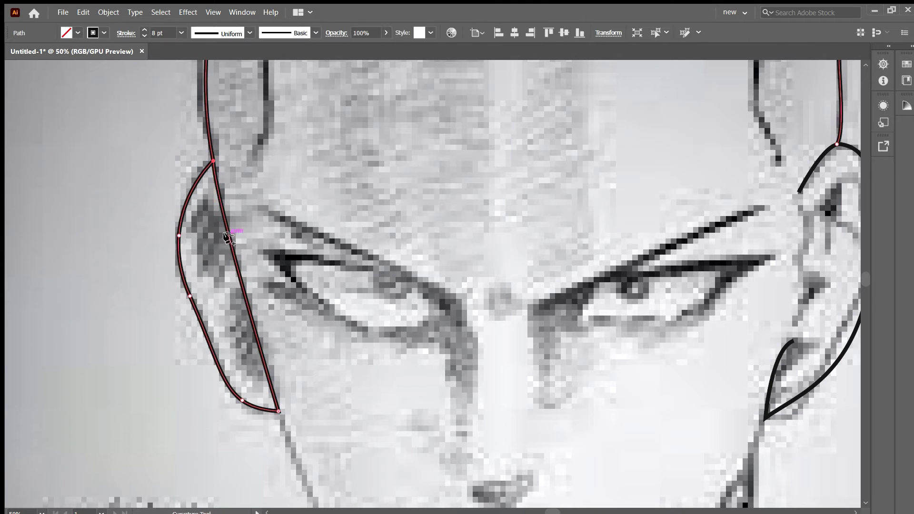
key(v)
key(ctrl+a)
key(ctrl+shift+a)
Step: Trace the jawline from the left earlobe around the chin to the right earlobe and refine its curve
key(ctrl+minus)
key(ctrl+minus)
key(ctrl+minus)
key(ctrl+plus)
key(ctrl+plus)
key(ctrl+plus)
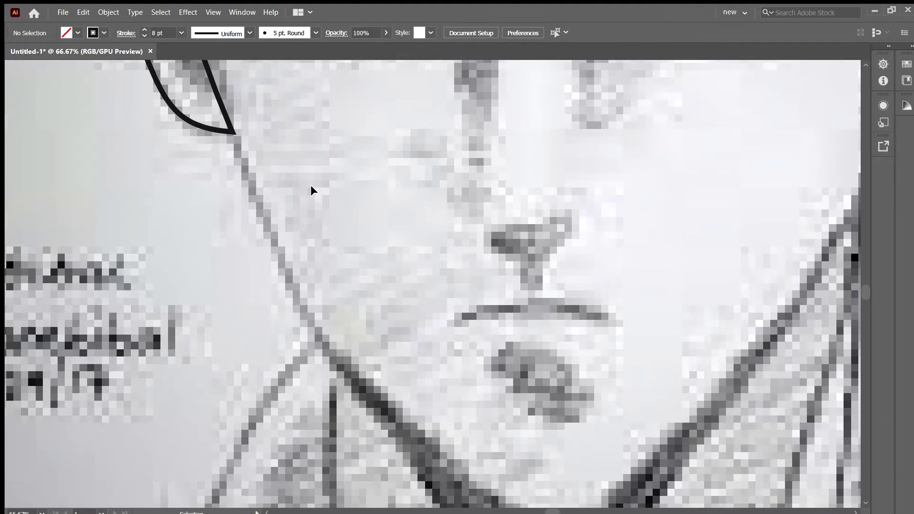
click(231, 132)
scroll(278, 246, down, 3)
click(274, 245)
drag(476, 431, 572, 472)
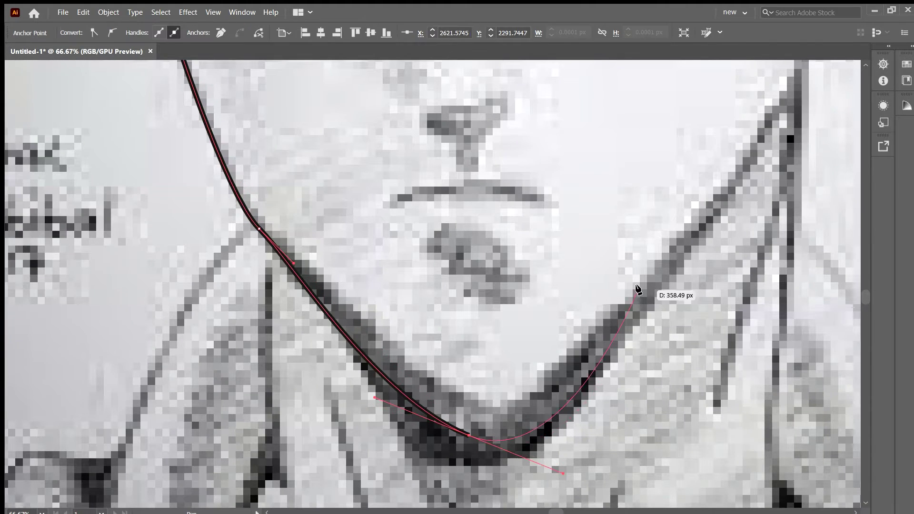
key(ctrl+minus)
drag(596, 336, 477, 357)
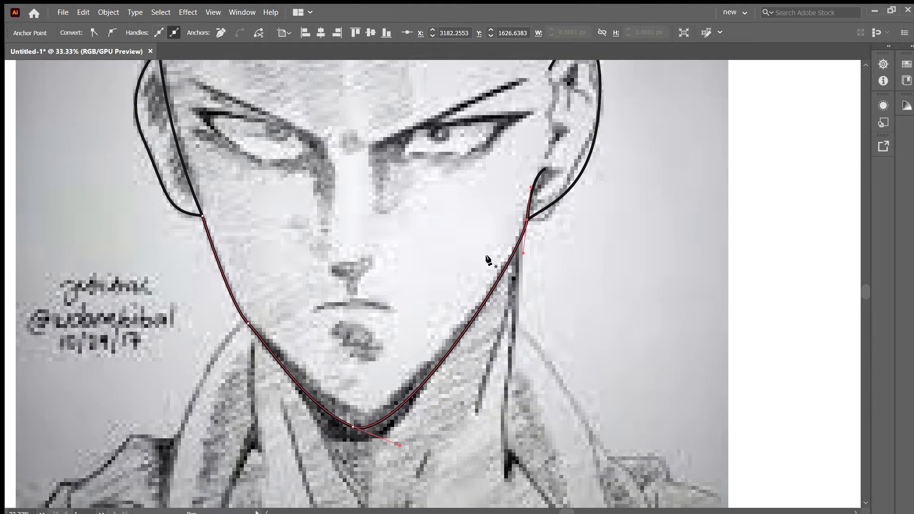
key(Escape)
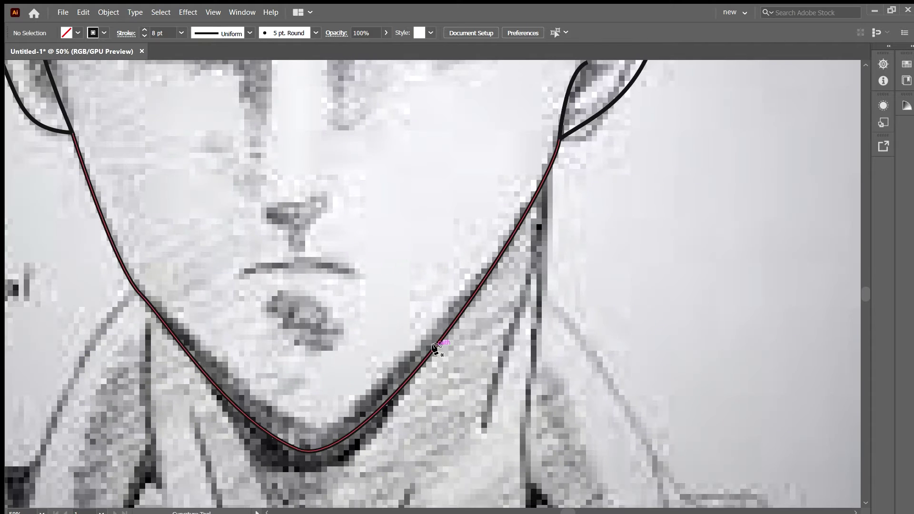
key(v)
key(shift+grave)
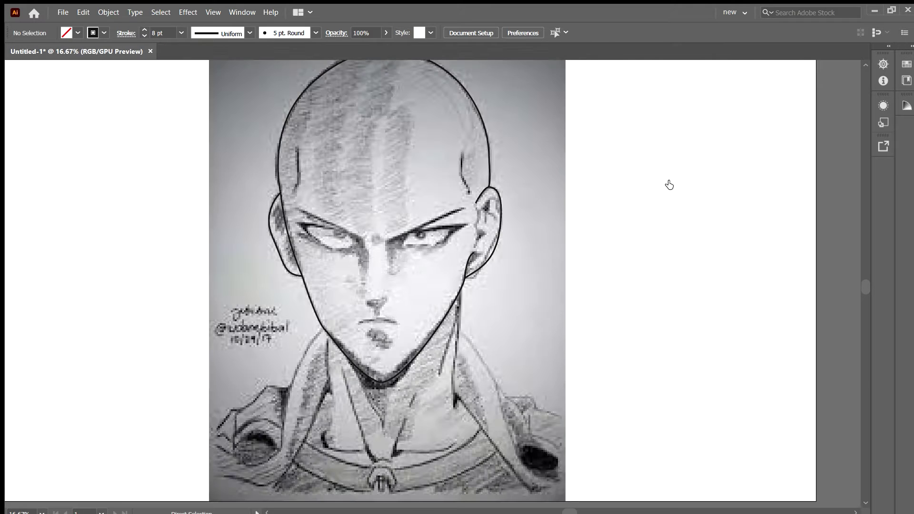
Step: Draw the right eyebrow as an angled line running from the side of the nose bridge out to the brow's tip
scroll(384, 302, up, 2)
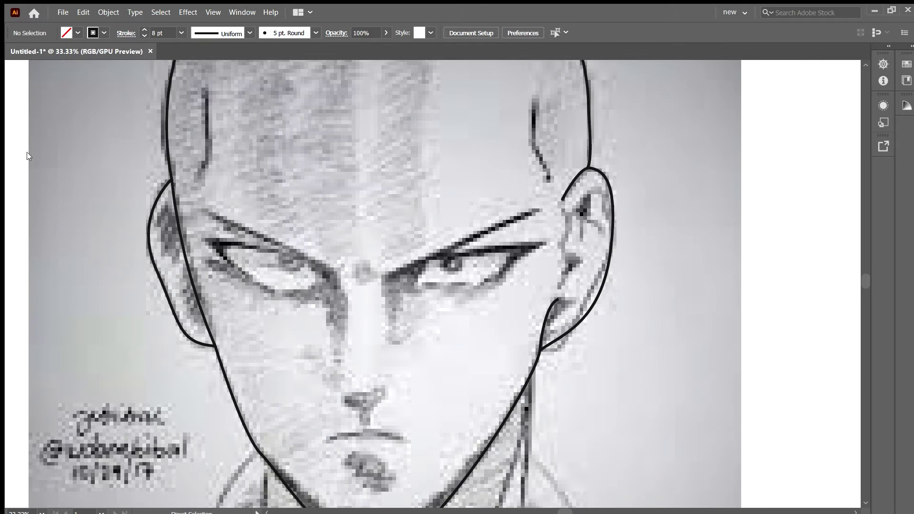
click(386, 336)
click(384, 281)
drag(538, 210, 562, 205)
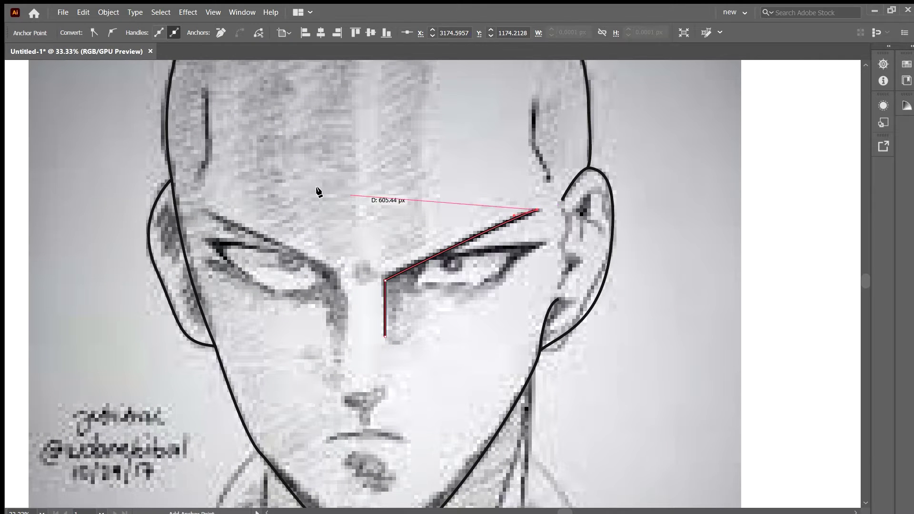
key(Escape)
Step: Draw the matching left eyebrow and nose-bridge line with the Pen tool
key(ctrl+shift+w)
key(ctrl+shift+w)
click(345, 337)
drag(345, 283, 362, 285)
click(346, 283)
click(212, 216)
Step: Give both eyebrow lines an 8 pt stroke with a tapered width profile and check them with the sketch hidden
key(v)
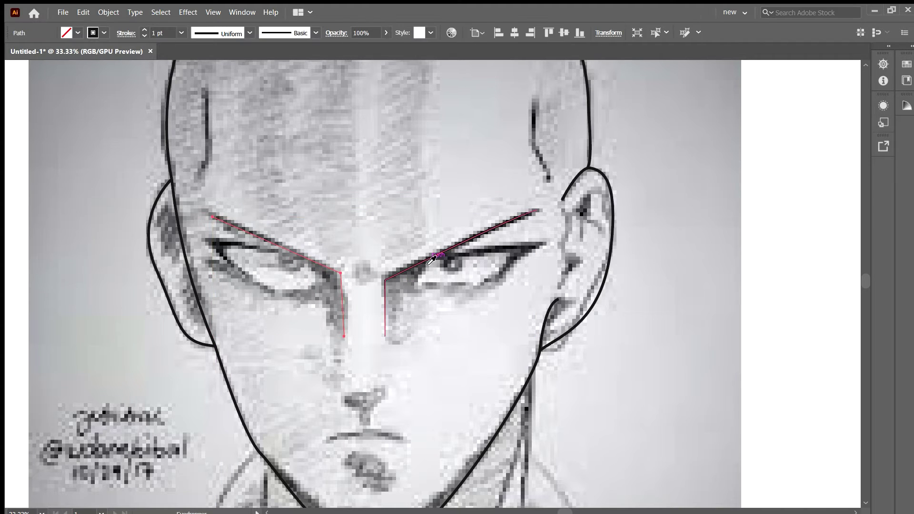
click(353, 174)
key(ctrl+shift+w)
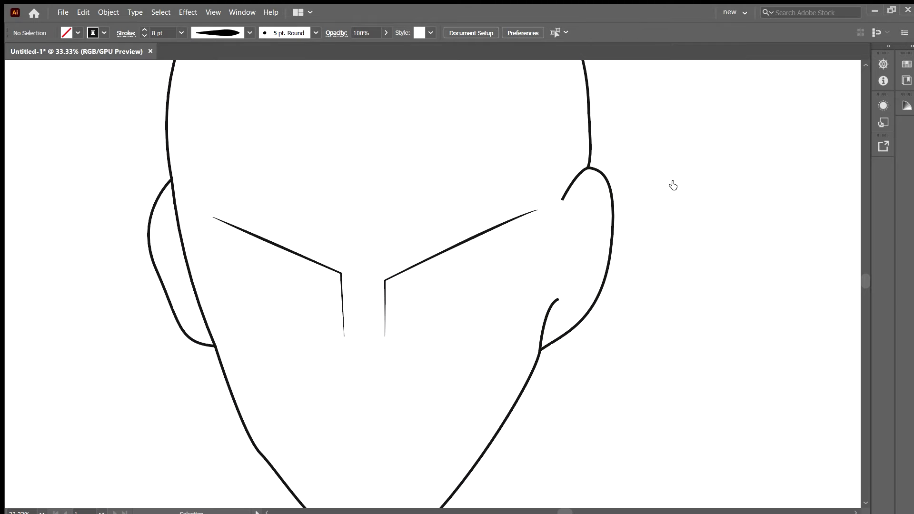
key(ctrl+minus)
key(ctrl+minus)
key(ctrl+minus)
key(ctrl+shift+w)
Step: Trace the right eye as a closed almond-shaped path and give it a 7 pt uniform stroke
key(ctrl+plus)
key(ctrl+plus)
key(ctrl+plus)
key(ctrl+plus)
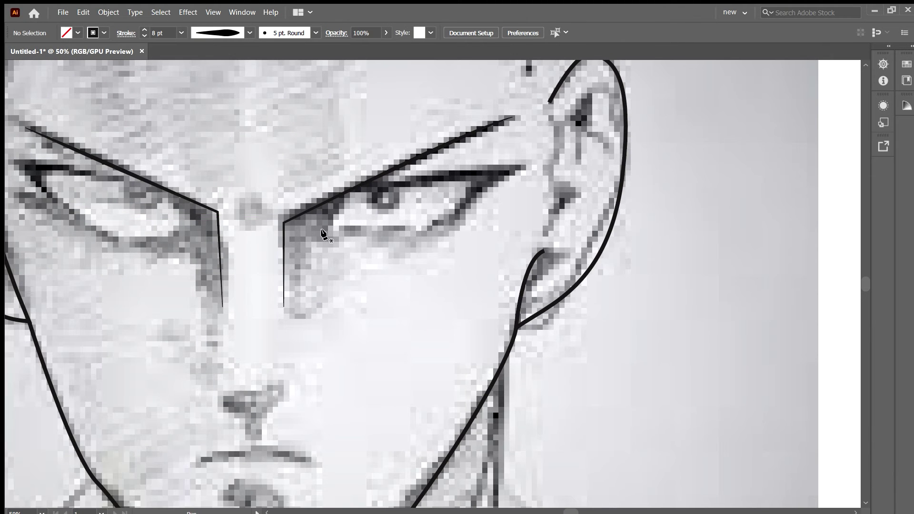
click(325, 233)
drag(523, 168, 693, 179)
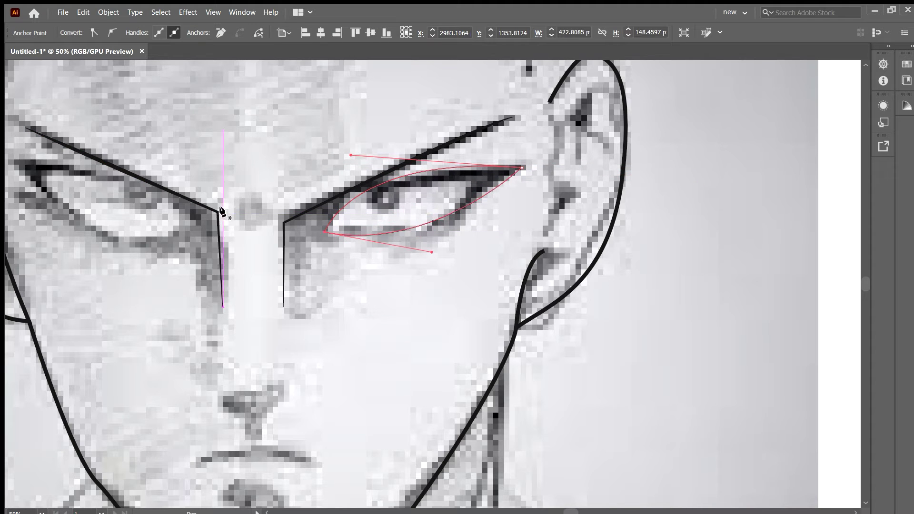
ctrl+click(221, 211)
click(294, 170)
key(ctrl+minus)
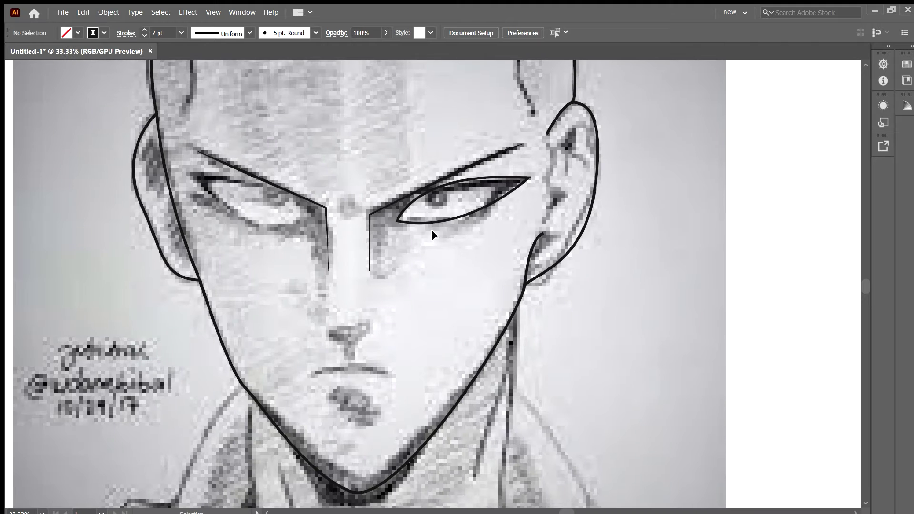
Step: Try to create the left eye by placing a mirrored copy of the right eye outline over the sketch
click(450, 183)
mouse_move(432, 203)
mouse_down()
mouse_move(222, 200)
mouse_move(226, 207)
mouse_up()
key(shift+Up)
key(shift+Up)
key(shift+Up)
key(shift+Left)
key(shift+Left)
key(shift+Left)
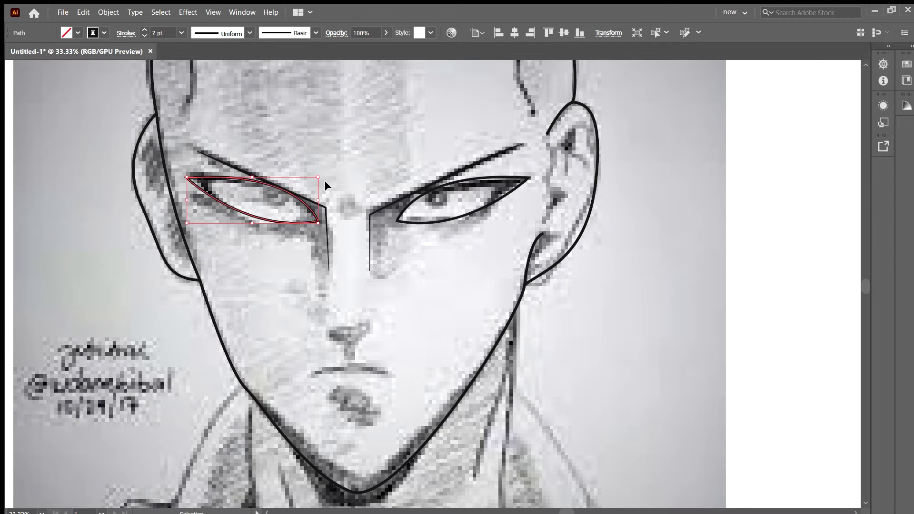
key(ctrl+minus)
key(ctrl+minus)
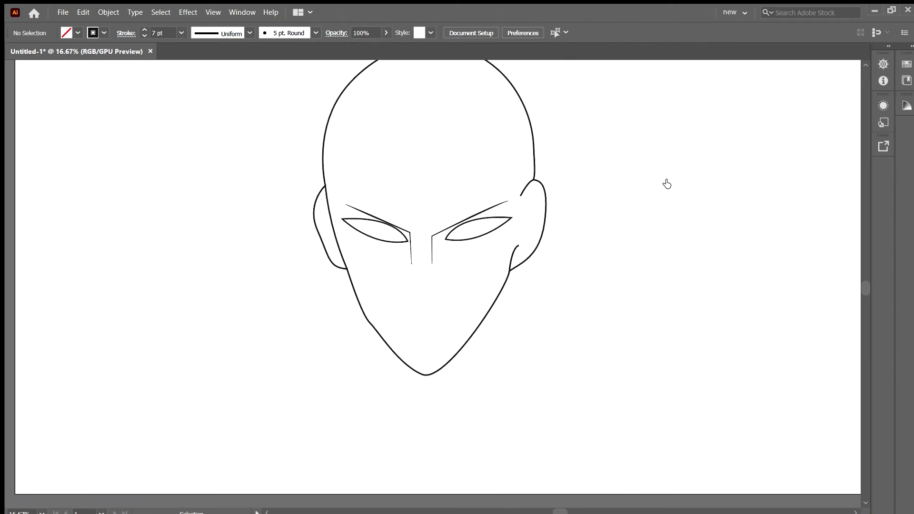
Step: Trace the left eye over the sketch as a closed almond-shaped path with the Pen tool and a 7 pt stroke
key(p)
key(ctrl+plus)
key(ctrl+plus)
key(ctrl+plus)
click(180, 191)
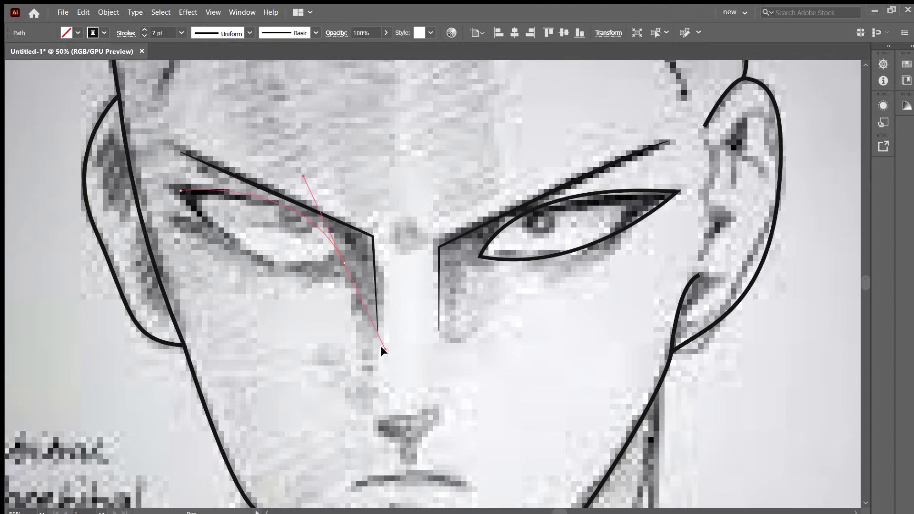
drag(383, 350, 343, 268)
ctrl+click(385, 178)
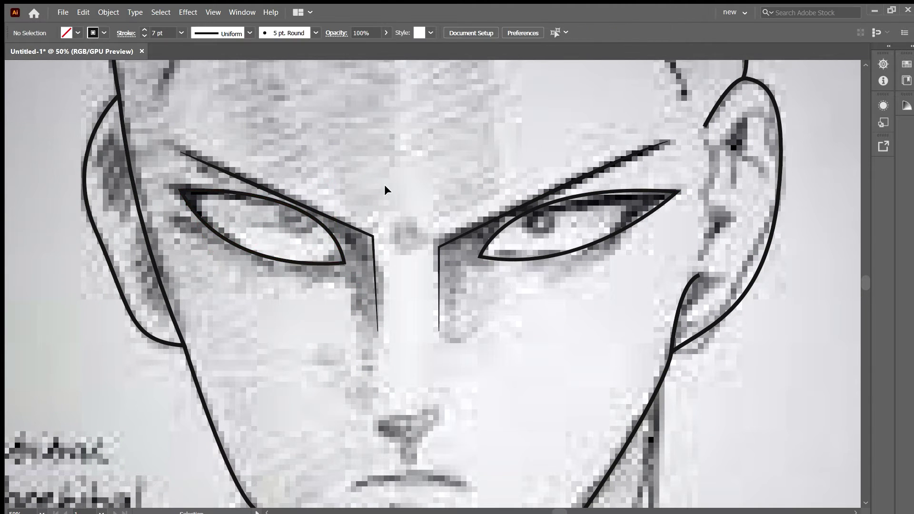
click(352, 245)
key(ctrl+minus)
key(ctrl+minus)
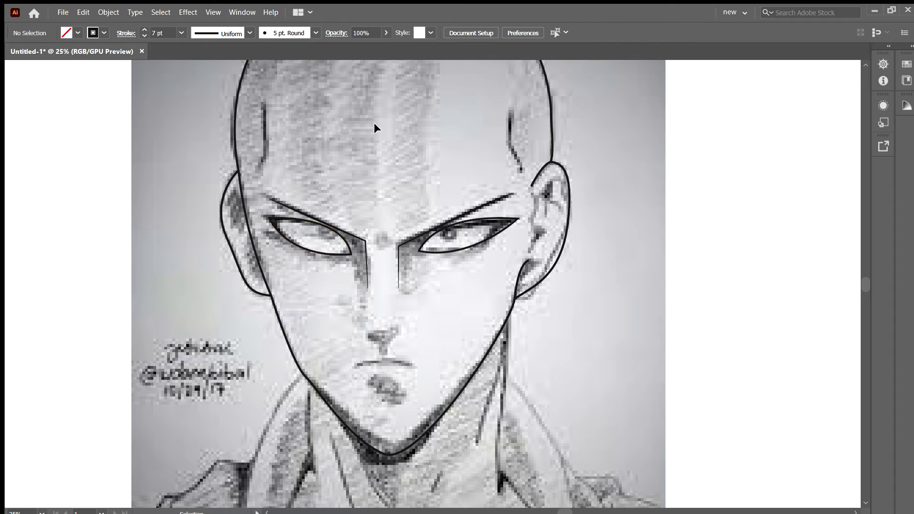
Step: Draw a closed inner outline inside the right eye with the Pen tool, following the sketched lid shading, and give it a 7 pt stroke
key(ctrl+plus)
key(ctrl+plus)
key(ctrl+plus)
key(p)
click(419, 251)
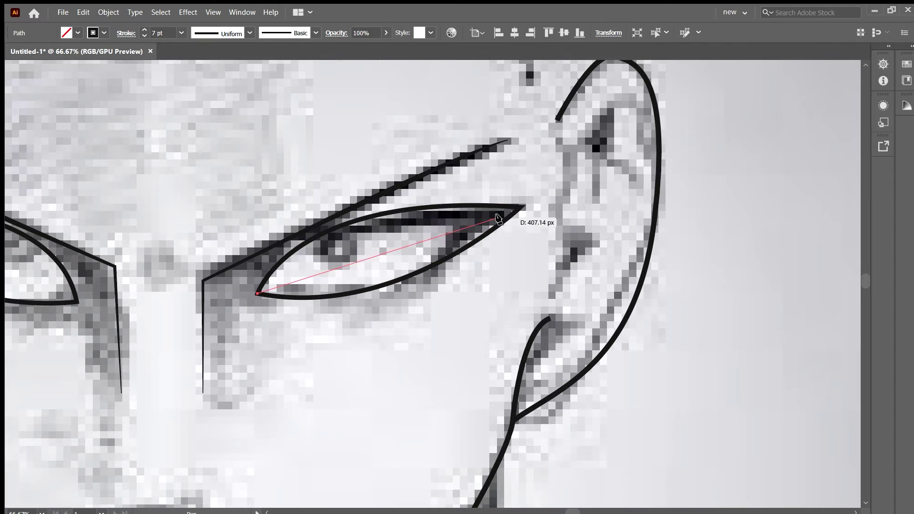
drag(306, 243, 210, 285)
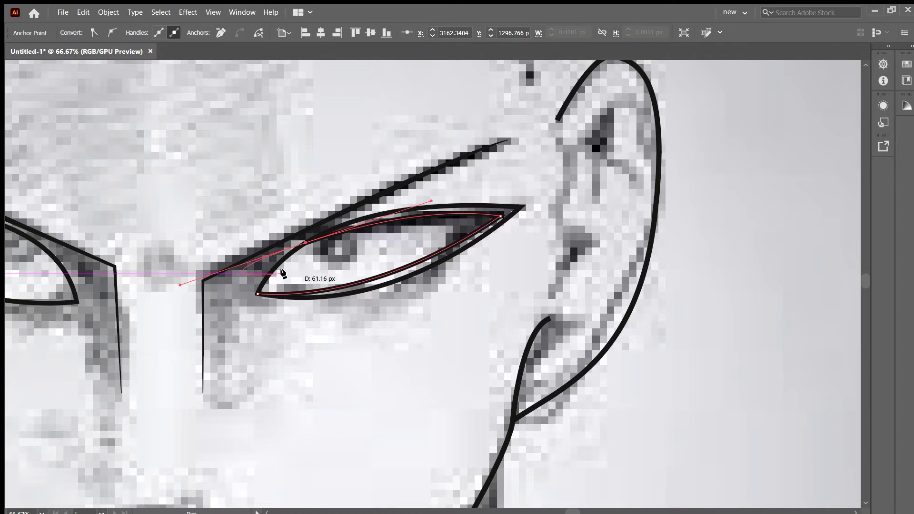
click(256, 293)
key(v)
click(277, 191)
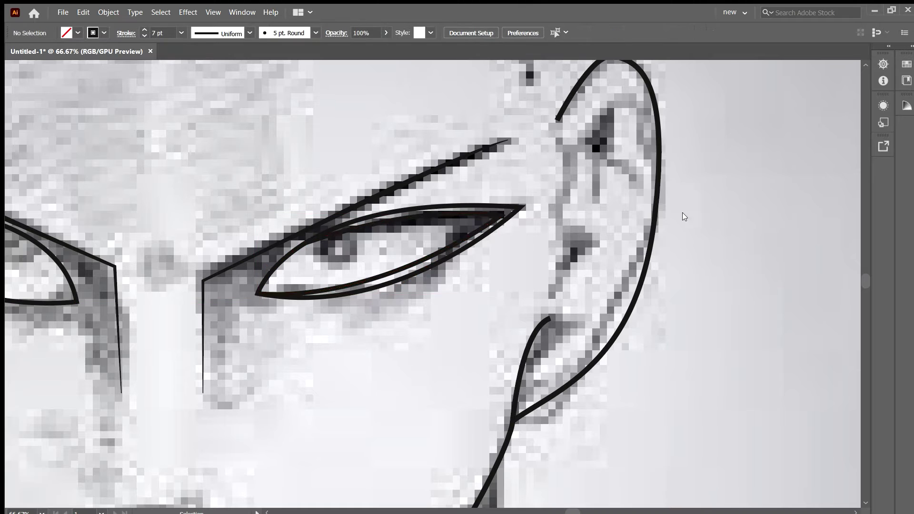
Step: Adjust the inner-corner anchor point of the right eye's inner outline with the sketch hidden
key(ctrl+shift+w)
click(367, 228)
click(278, 172)
drag(454, 185, 296, 221)
ctrl+click(257, 294)
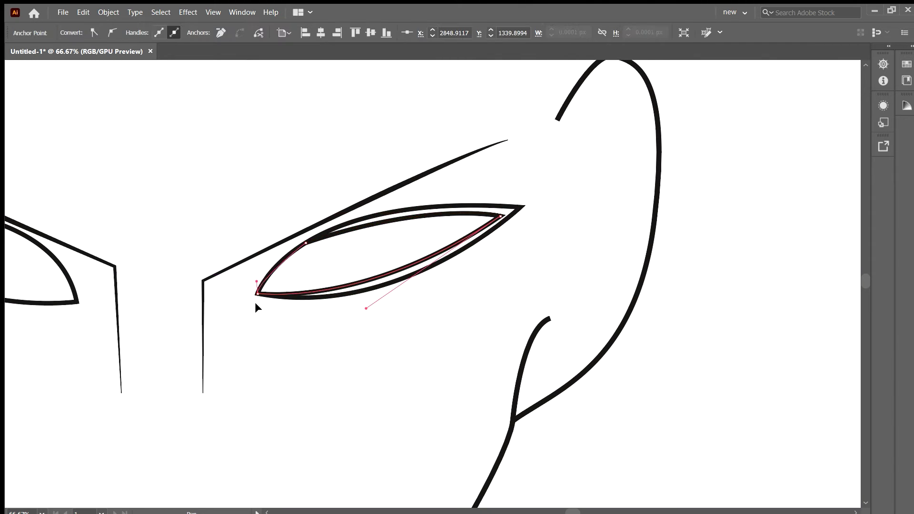
ctrl+click(319, 266)
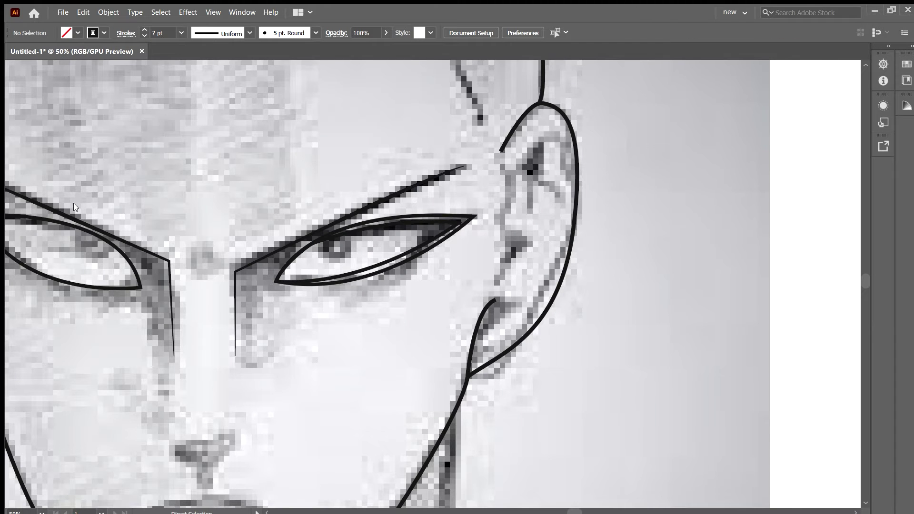
Step: Draw an iris circle about 76 px across in the right eye and centre it over the sketched iris
scroll(289, 256, up, 2)
key(l)
mouse_move(318, 231)
mouse_down()
mouse_move(354, 280)
mouse_move(359, 272)
mouse_up()
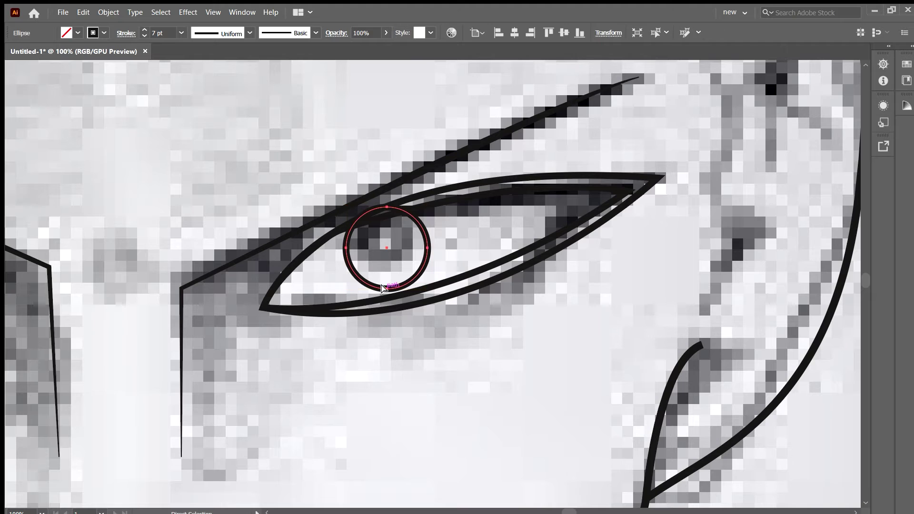
key(v)
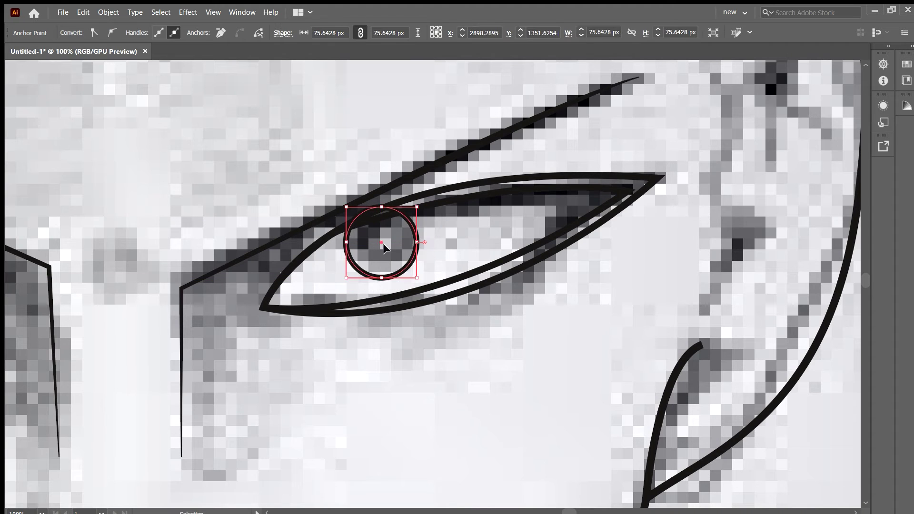
drag(384, 247, 387, 250)
click(314, 133)
Step: Try to trim the right iris circle along the upper eyelid line
key(a)
click(406, 202)
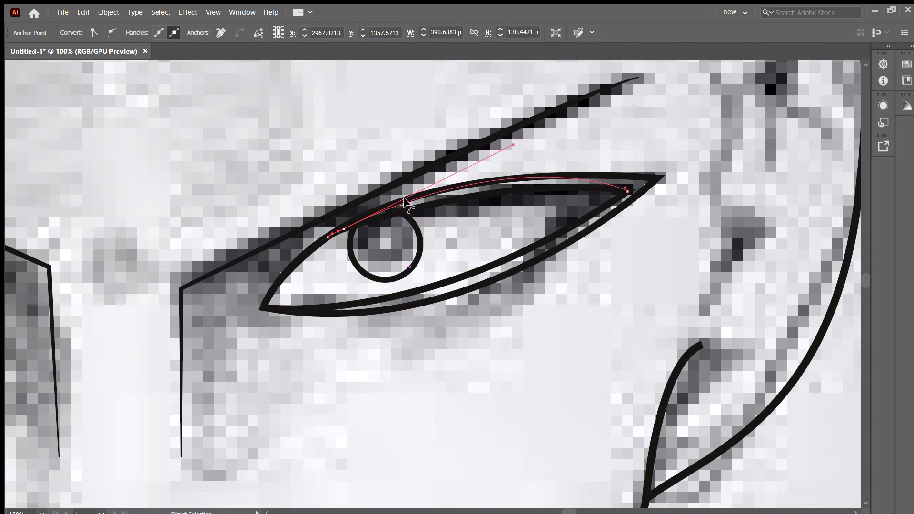
key(v)
key(ctrl+plus)
key(ctrl+a)
click(355, 212)
key(v)
click(202, 143)
click(295, 215)
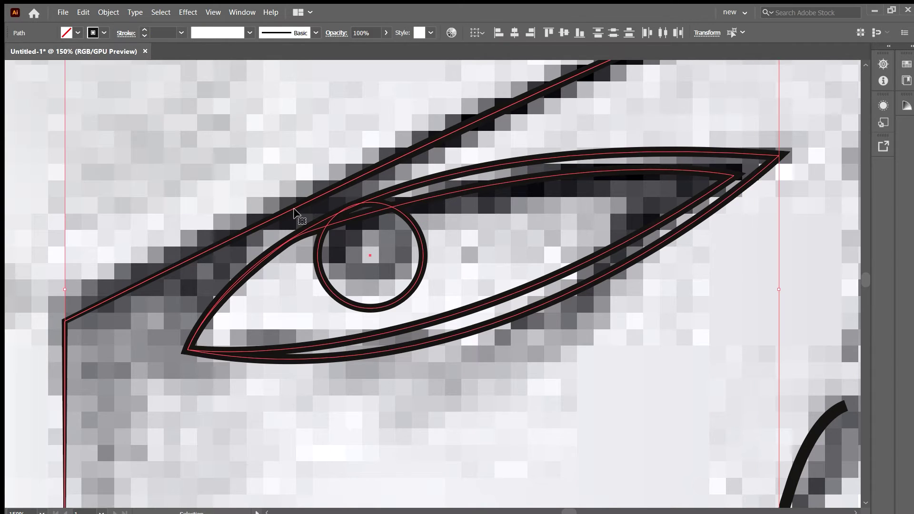
key(v)
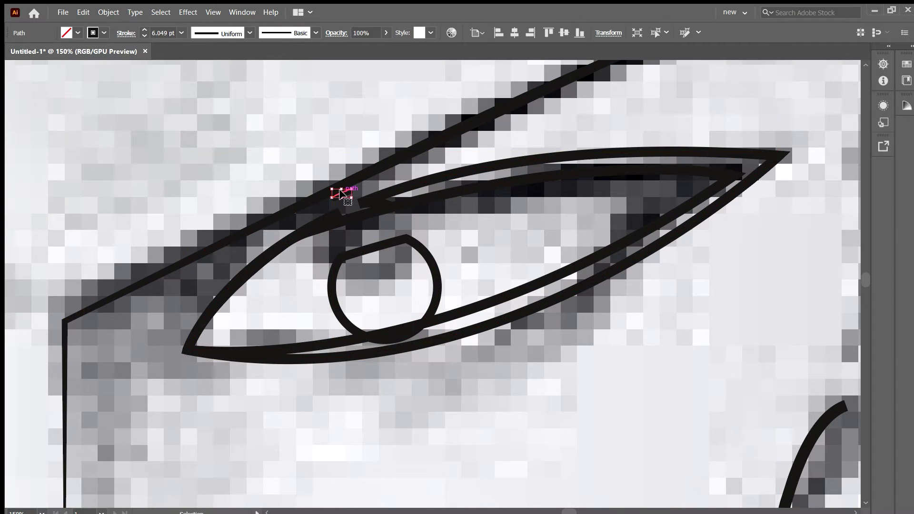
Step: Delete the upper half of the right iris circle, fit the remaining arc under the upper lid and add a smaller pupil arc inside it
click(361, 209)
click(369, 204)
key(Delete)
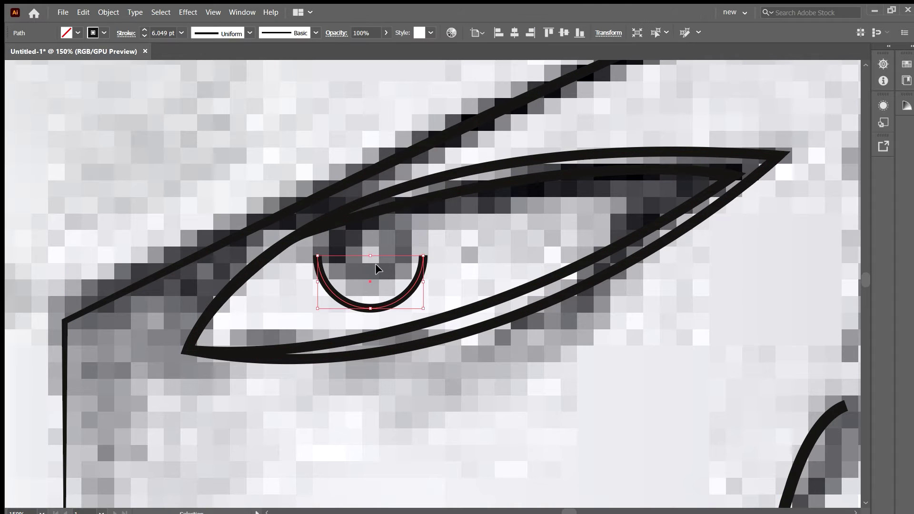
mouse_move(426, 286)
mouse_down()
mouse_move(428, 268)
mouse_move(414, 256)
mouse_move(419, 262)
mouse_up()
drag(363, 229, 371, 233)
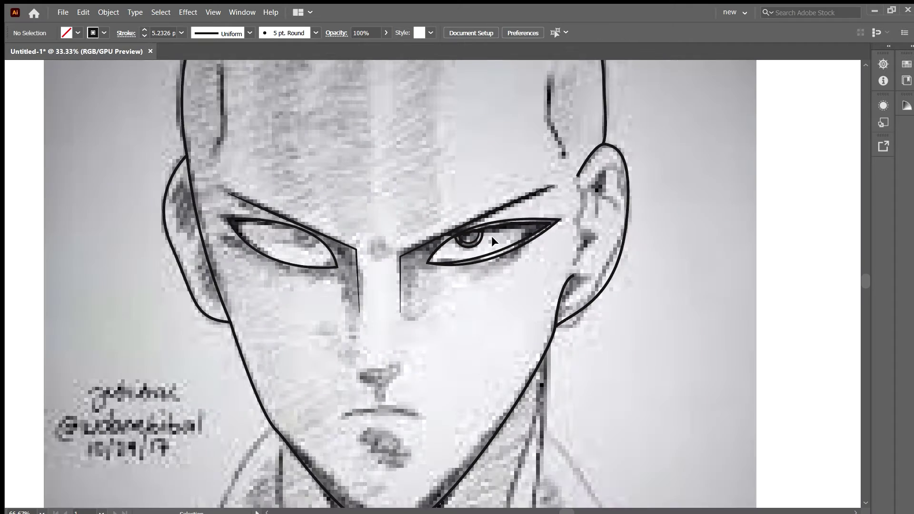
Step: Draw a closed inner outline inside the left eye with the Pen tool, sharing the eye's inner corner
key(ctrl+plus)
key(ctrl+plus)
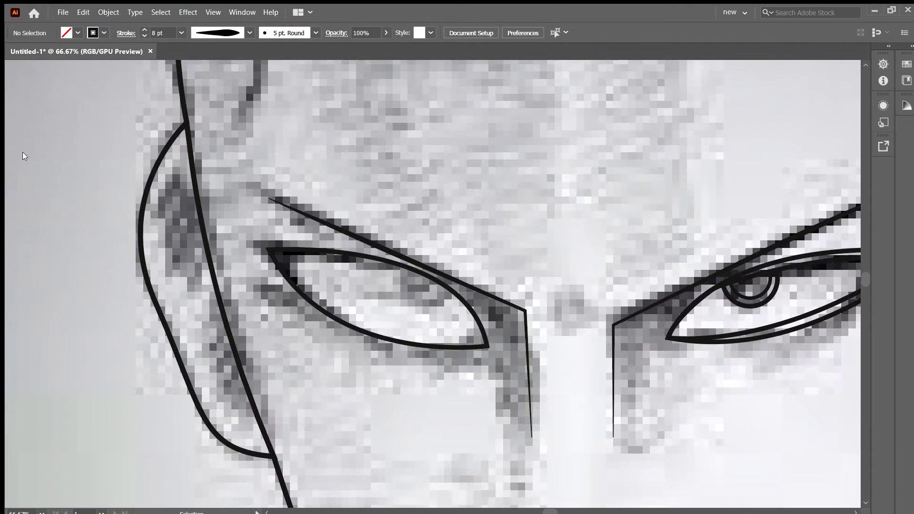
drag(456, 325, 456, 325)
drag(291, 257, 258, 263)
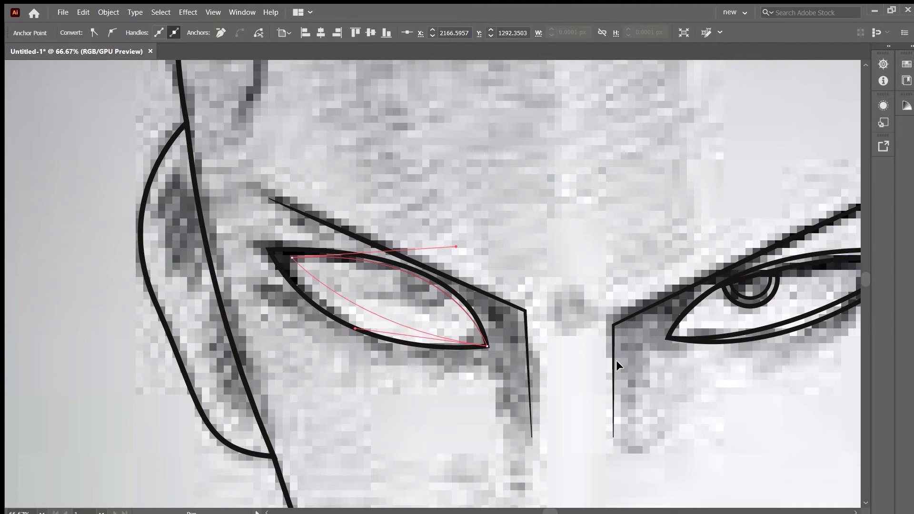
key(v)
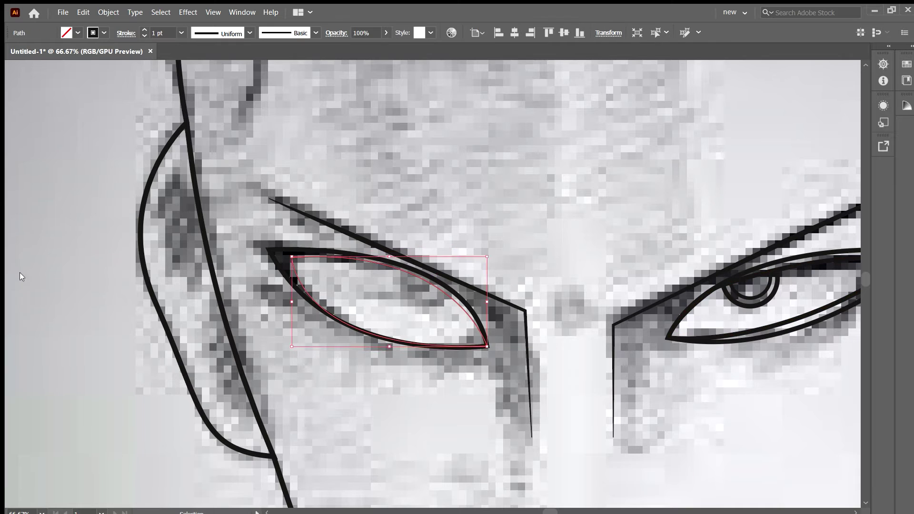
Step: Set the stroke of the left eye's inner outline to 5 pt
key(a)
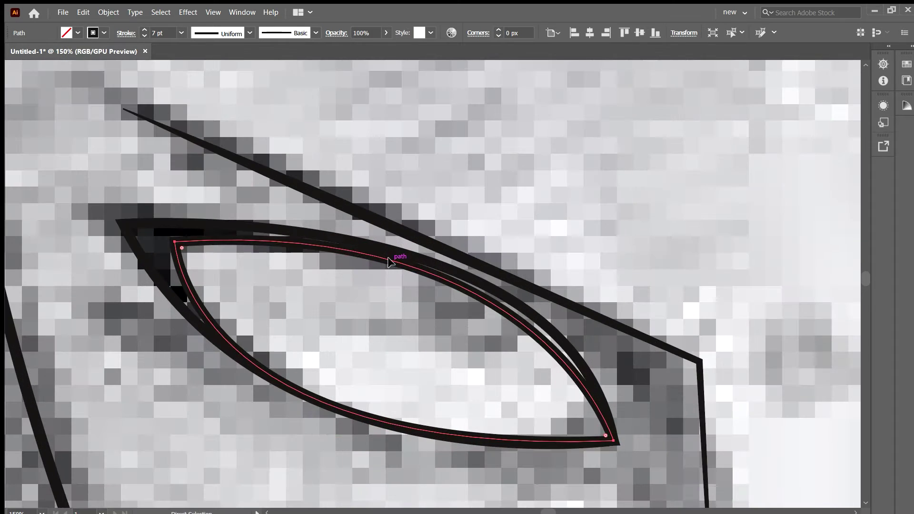
key(ctrl+plus)
key(ctrl+plus)
key(v)
click(145, 36)
click(446, 187)
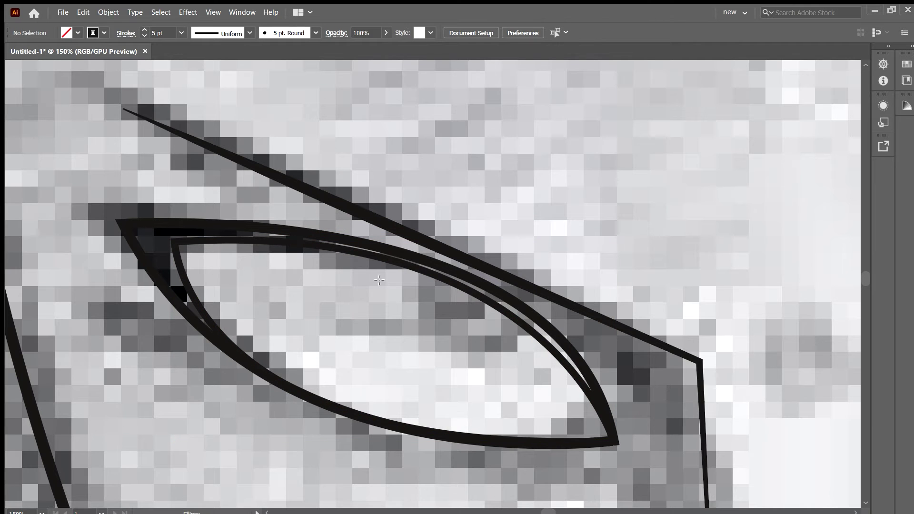
Step: Draw a circle for the left iris and remove its upper part, leaving an arc under the upper lid
drag(528, 391, 527, 392)
drag(455, 328, 463, 313)
key(a)
click(462, 252)
key(Delete)
Step: Place a smaller arc inside the left iris as the pupil and rotate it to follow the lid
click(507, 364)
mouse_move(509, 386)
mouse_down()
mouse_move(472, 398)
mouse_move(426, 376)
mouse_move(445, 347)
mouse_move(436, 353)
mouse_move(469, 369)
mouse_move(490, 367)
mouse_move(494, 392)
mouse_move(466, 304)
mouse_up()
key(ctrl+shift+a)
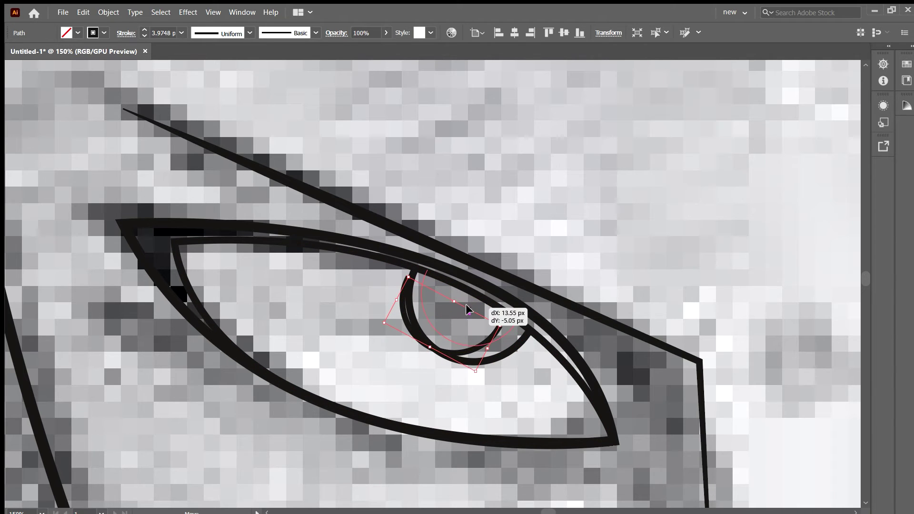
key(ctrl+shift+a)
scroll(549, 242, down, 3)
scroll(347, 291, up, 2)
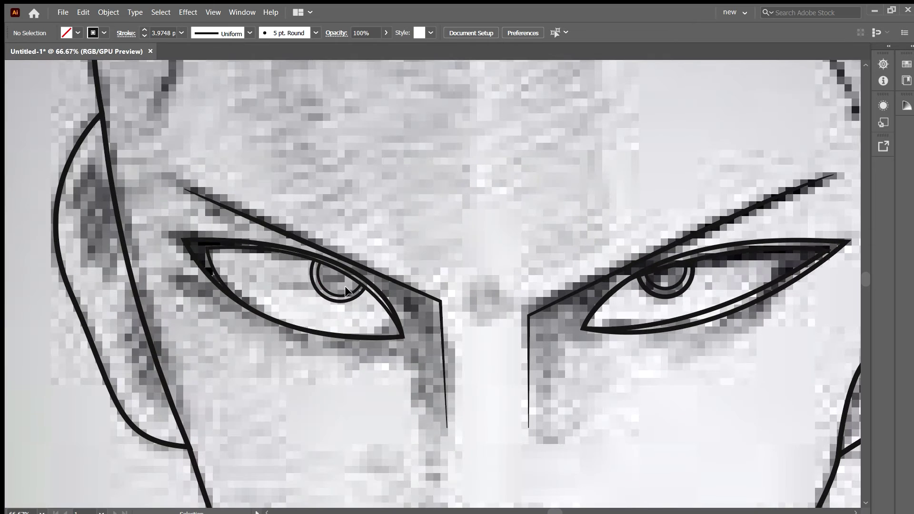
Step: Match the right eye's outer iris arc to the left iris's 5 pt stroke with the Eyedropper
click(660, 286)
key(i)
scroll(671, 295, down, 2)
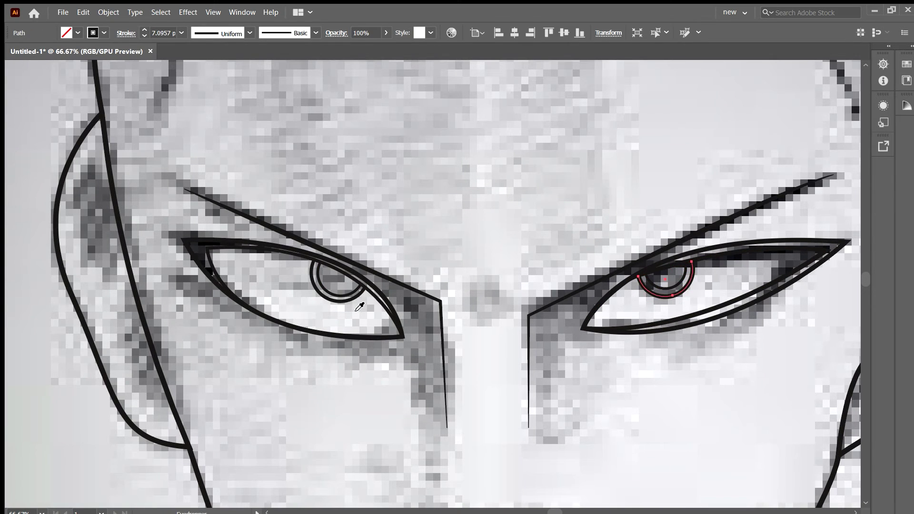
key(ctrl+shift+a)
scroll(668, 184, down, 3)
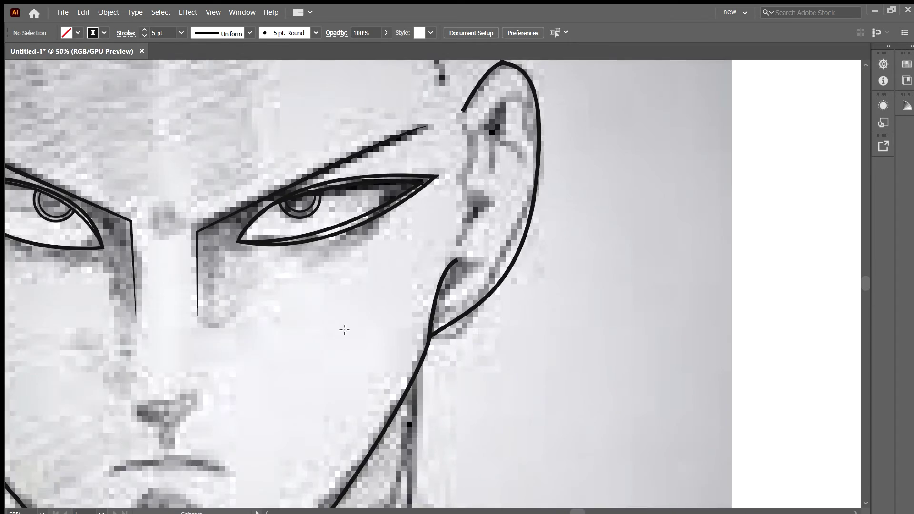
scroll(343, 327, down, 1)
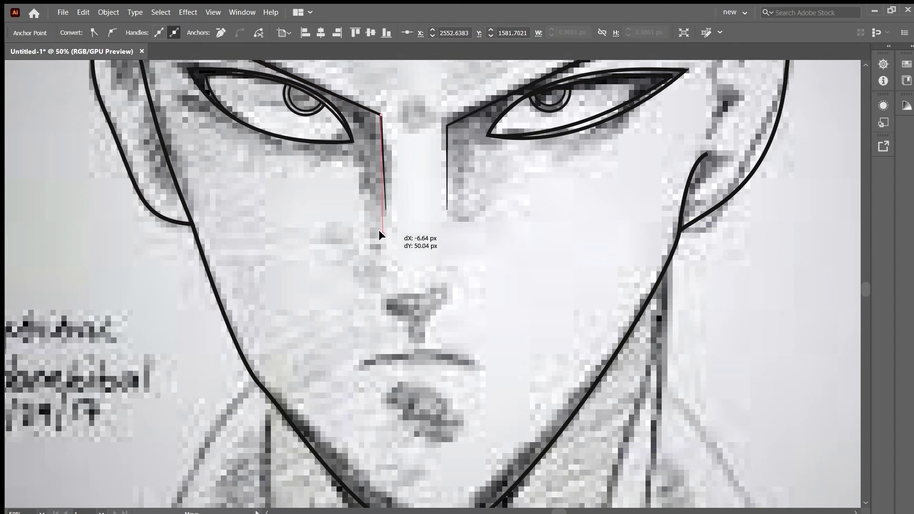
scroll(380, 237, down, 1)
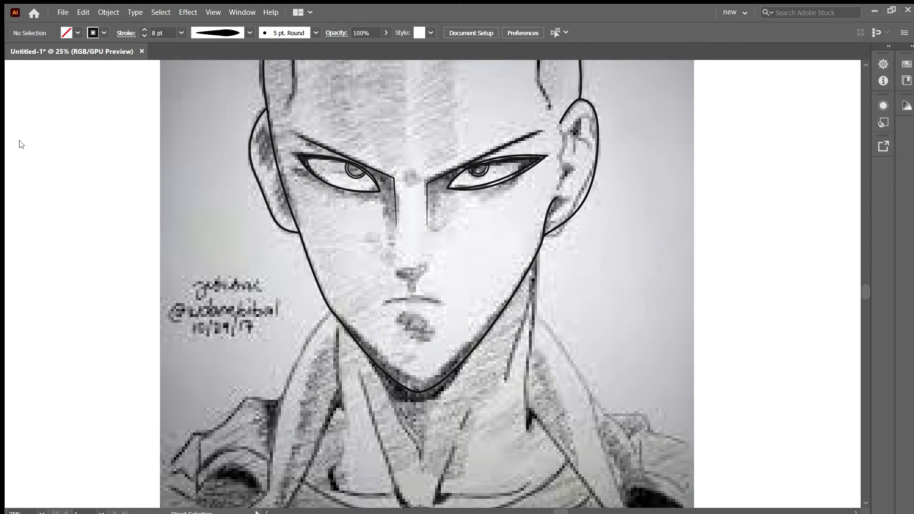
Step: Trace the mouth as one curved line with the Pen tool and give it a 10 pt stroke with a tapered width profile
click(381, 304)
drag(440, 305, 461, 319)
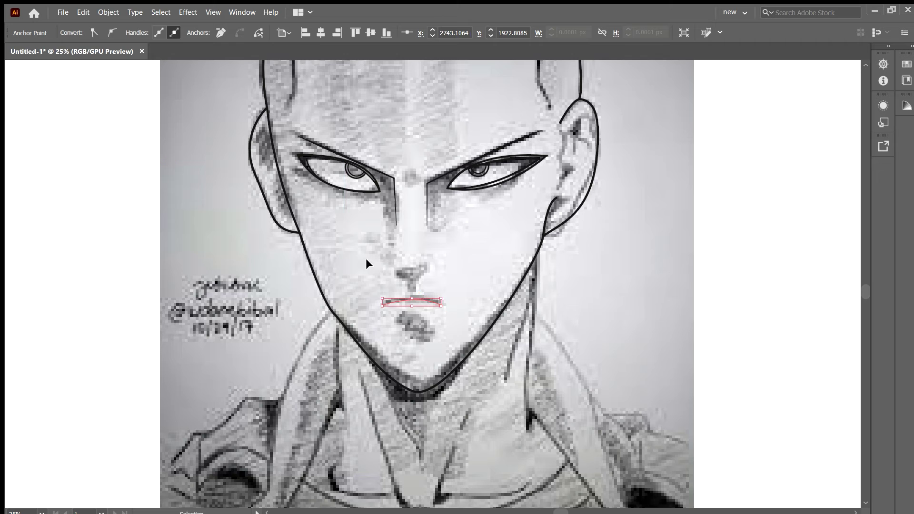
click(465, 180)
key(v)
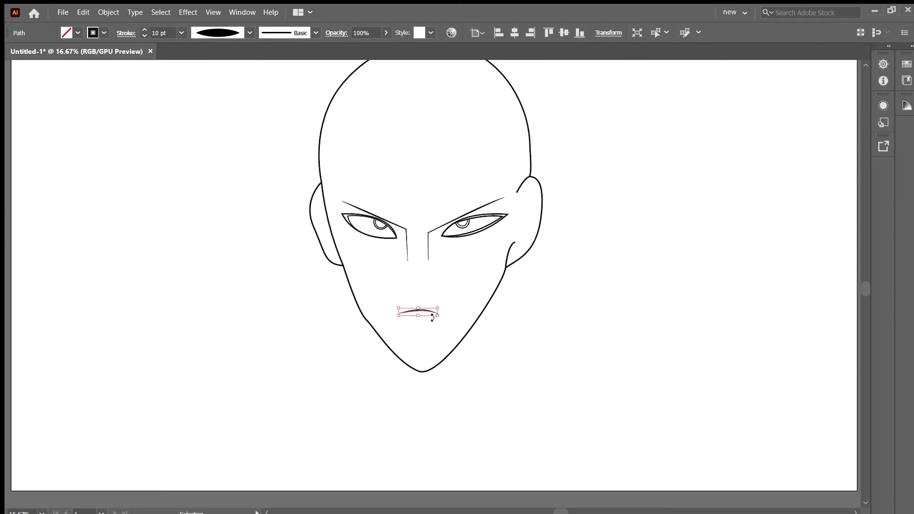
key(ctrl+=)
key(a)
drag(449, 309, 453, 309)
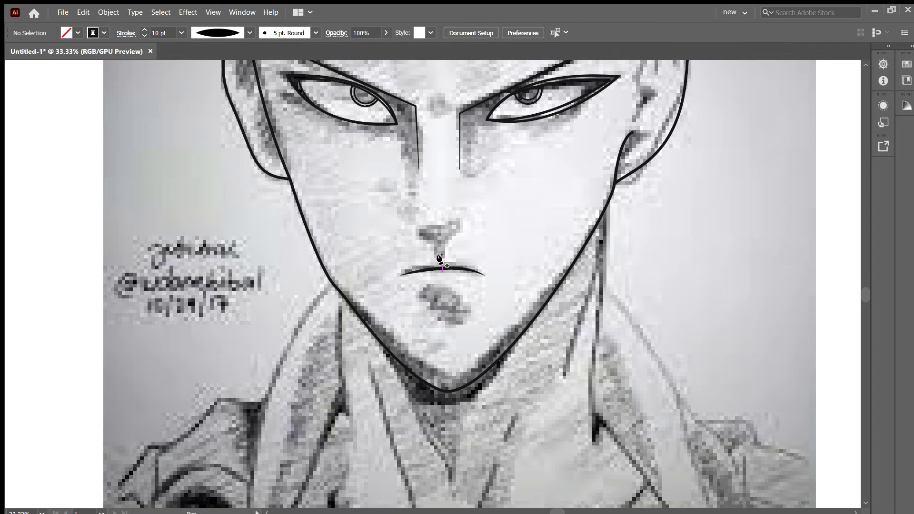
Step: Trace the rounded nose tip and the short line beneath it with the Pen tool, using a 6 pt tapered stroke
click(439, 259)
drag(431, 241, 427, 225)
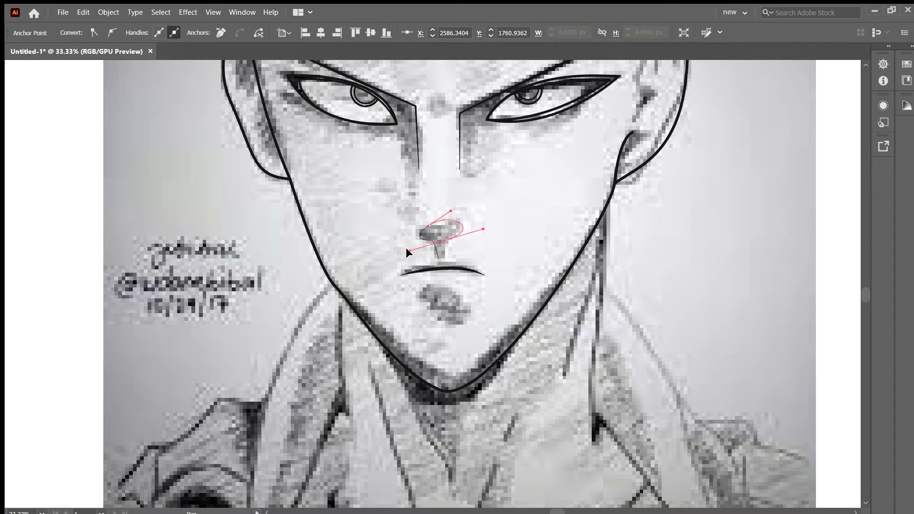
key(v)
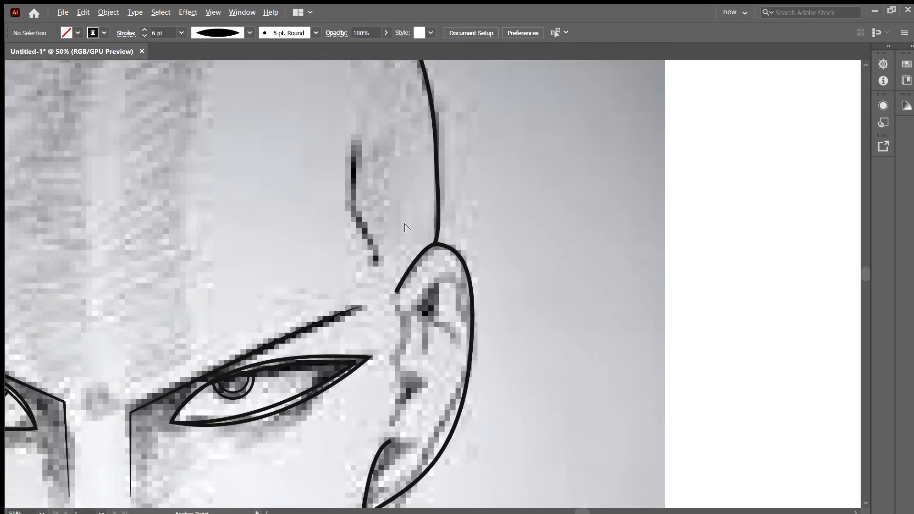
Step: Trace the angular temple line above the right ear with a 7 pt tapered stroke and check it with the sketch hidden
scroll(405, 227, up, 1)
key(p)
drag(373, 264, 371, 242)
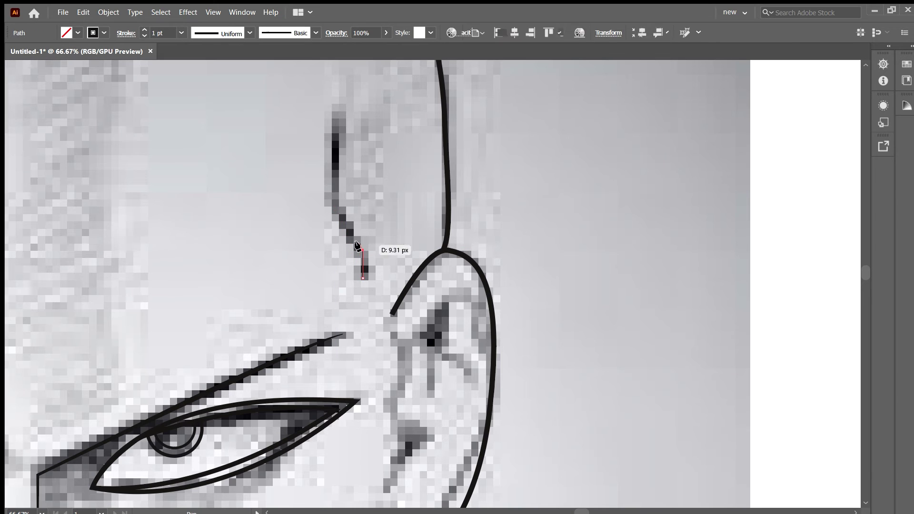
click(329, 202)
key(v)
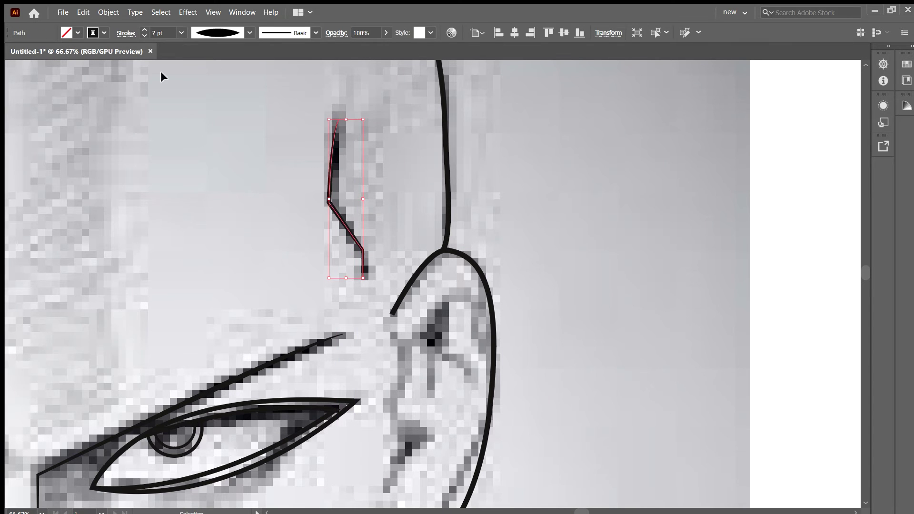
key(ctrl+shift+w)
key(ctrl+shift+a)
key(ctrl+0)
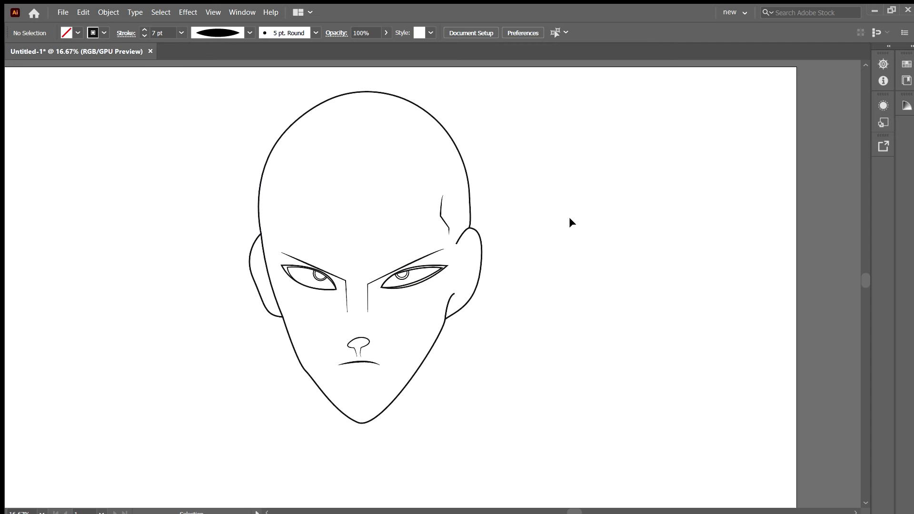
Step: Trace the angular temple line above the left ear with the Pen tool and give it a 7 pt tapered stroke
key(ctrl+shift+w)
key(ctrl+plus)
key(ctrl+plus)
key(ctrl+plus)
key(p)
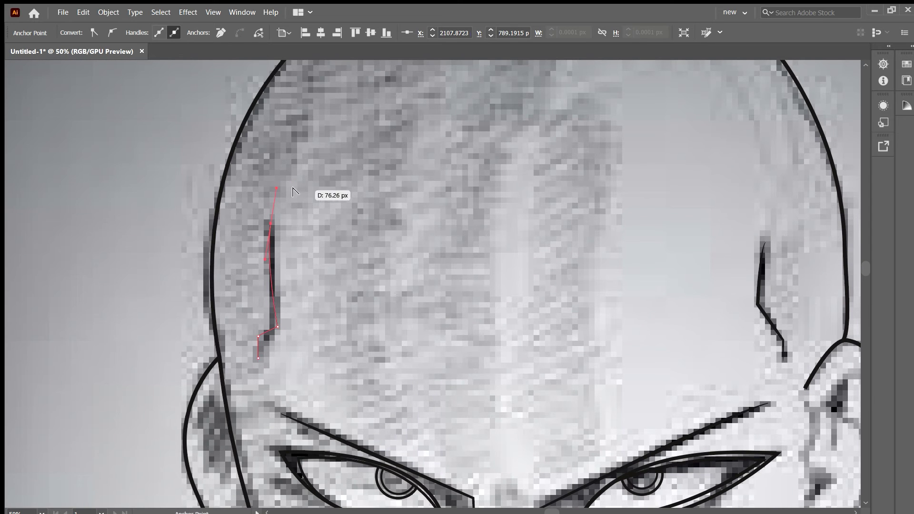
key(ctrl+minus)
key(ctrl+y)
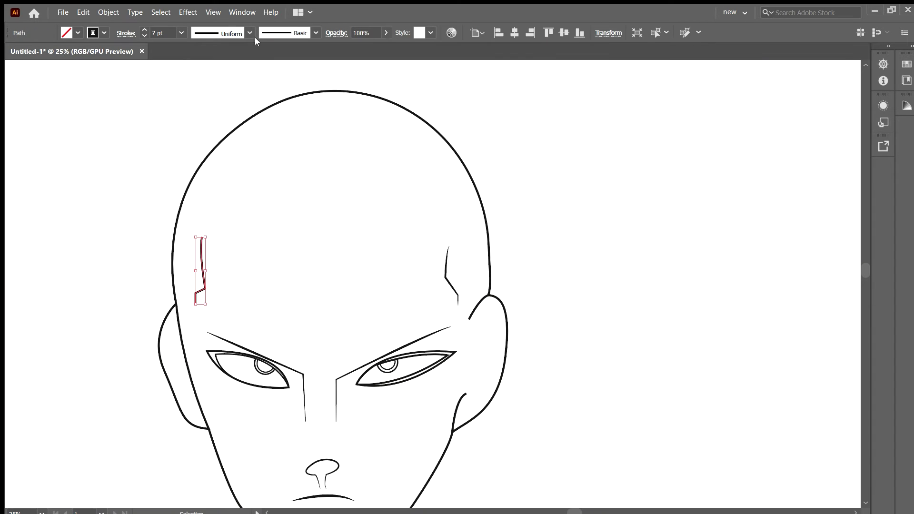
key(ctrl+minus)
key(ctrl+y)
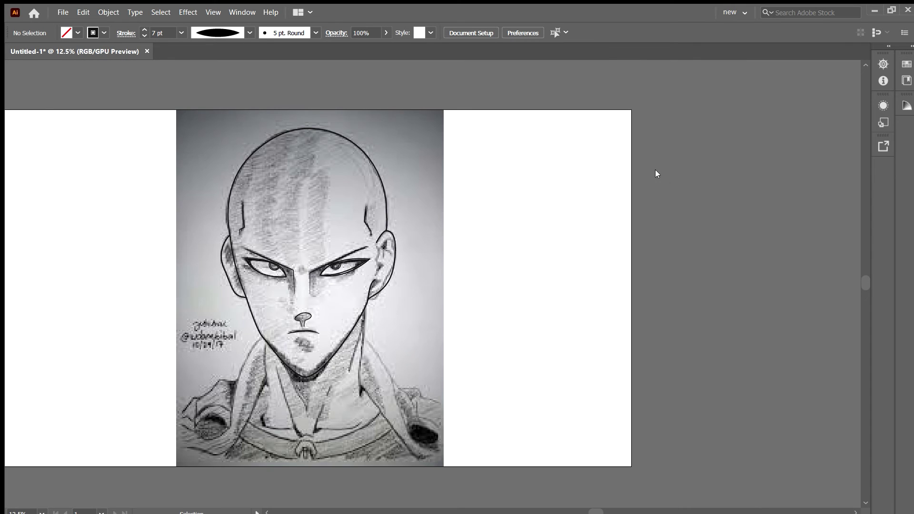
Step: Trace the inner contour at the front of the right ear as a bent line with the Pen tool
key(ctrl+plus)
key(ctrl+plus)
key(ctrl+plus)
key(p)
click(400, 213)
drag(405, 262, 415, 260)
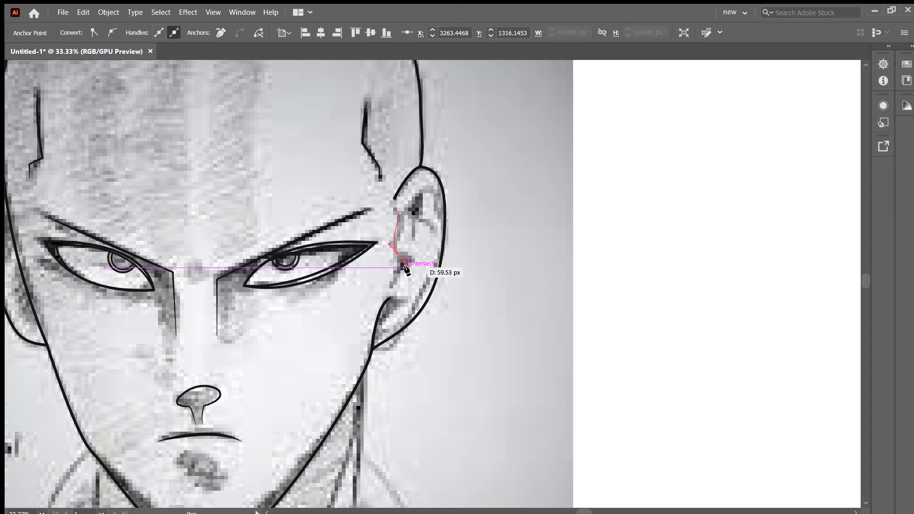
key(v)
Step: Trace the curved fold in the upper part of the right ear and give it a 7 pt tapered stroke
click(460, 244)
click(433, 232)
drag(428, 188, 466, 161)
key(v)
click(21, 138)
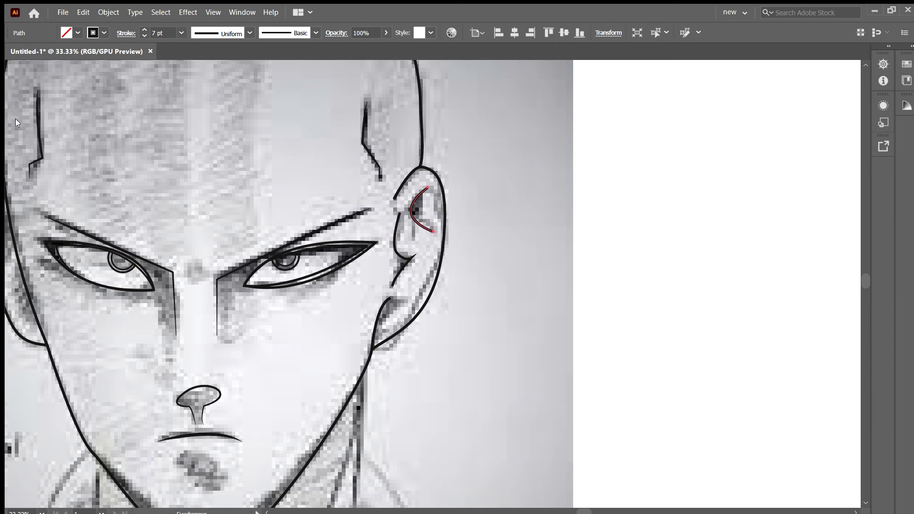
key(ctrl+shift+a)
Step: Trace the inner fold lines of the left ear as curves with the Pen tool
scroll(465, 112, down, 1)
scroll(555, 244, up, 1)
scroll(486, 317, left, 3)
key(p)
click(342, 179)
drag(345, 232, 378, 259)
click(371, 296)
key(v)
key(ctrl+shift+a)
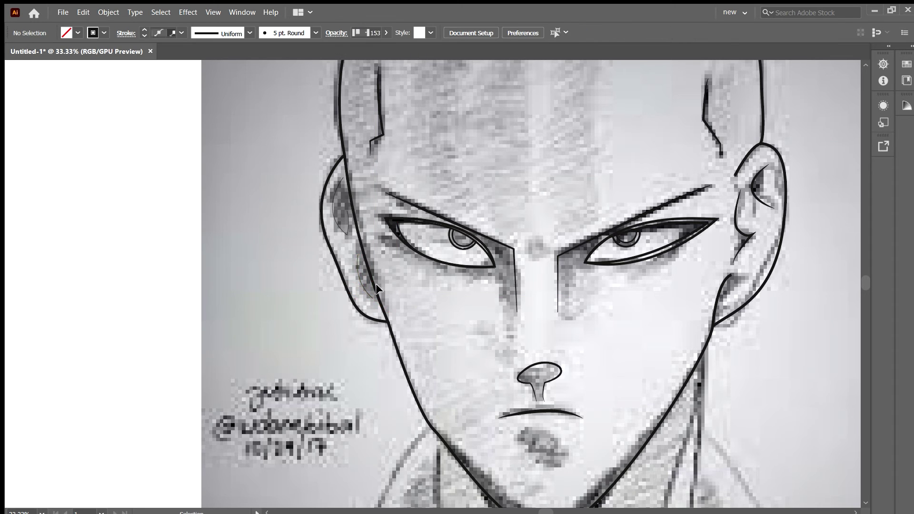
Step: Match the left ear's inner lines to the 7 pt tapered stroke with the Eyedropper
scroll(376, 284, down, 1)
click(363, 241)
scroll(294, 263, right, 3)
click(586, 233)
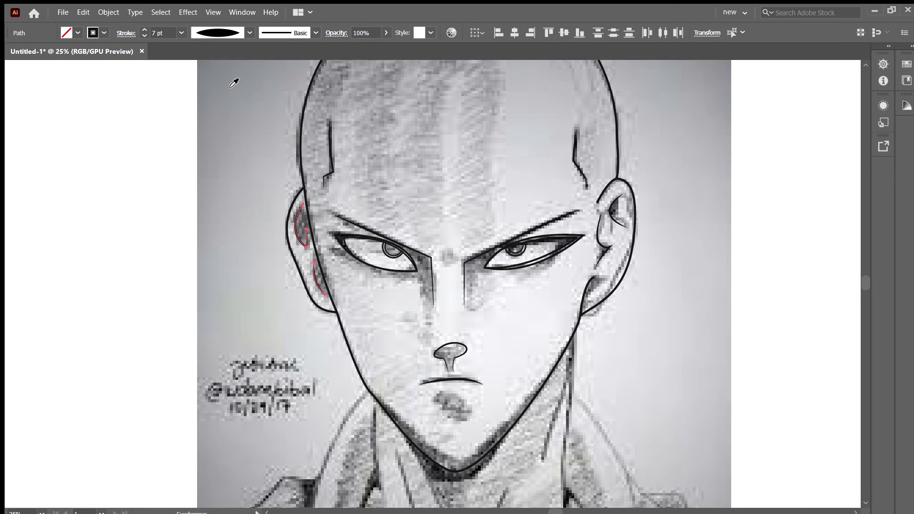
key(v)
key(ctrl+shift+a)
Step: Trace the slanted neck line from the jaw to the throat and the short neck mark to the right of it
scroll(553, 296, down, 1)
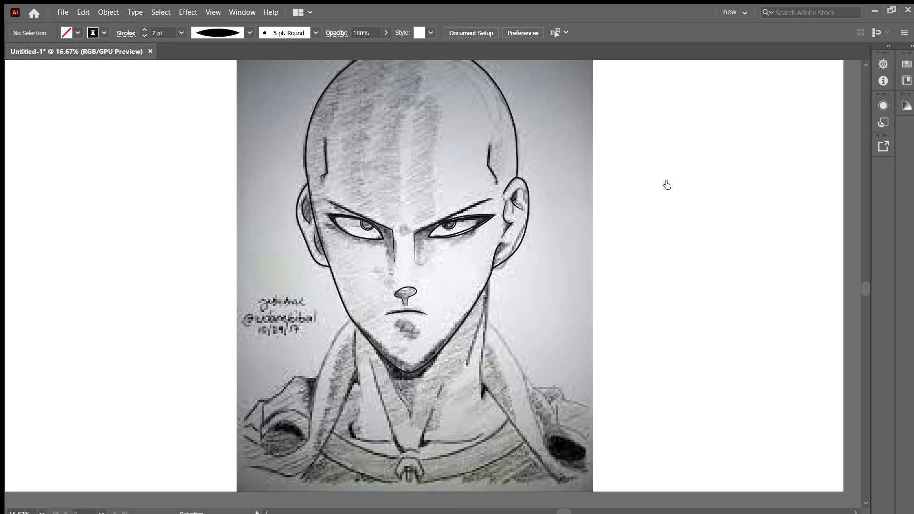
scroll(586, 276, up, 1)
scroll(587, 281, down, 3)
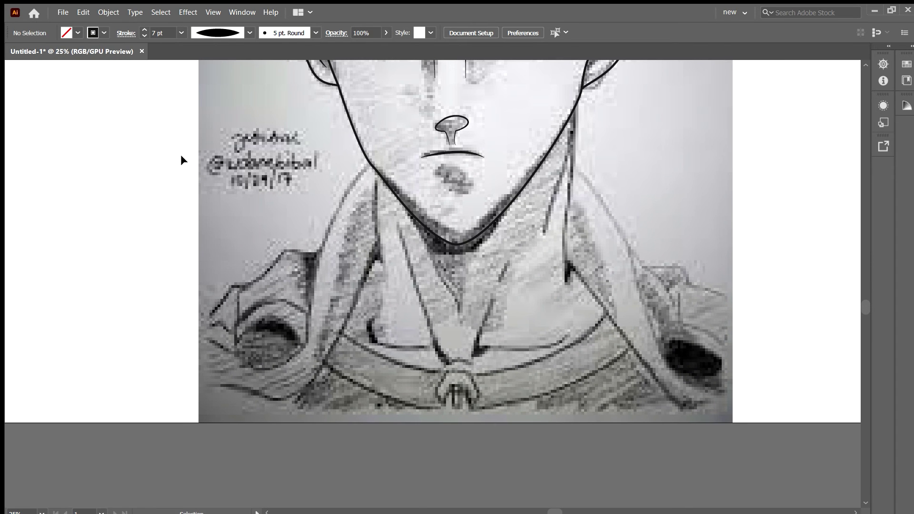
scroll(409, 211, up, 2)
key(p)
click(395, 194)
drag(501, 386, 523, 403)
drag(499, 431, 499, 431)
scroll(564, 321, down, 1)
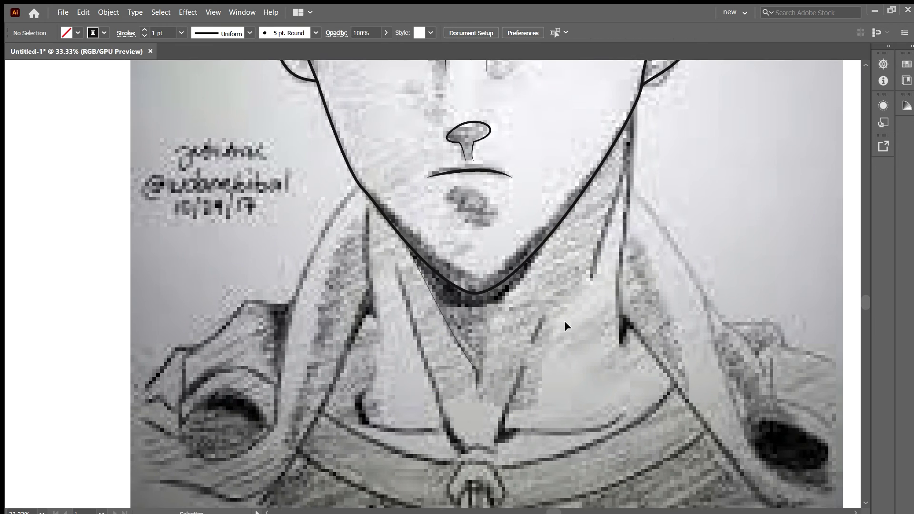
drag(491, 337, 505, 309)
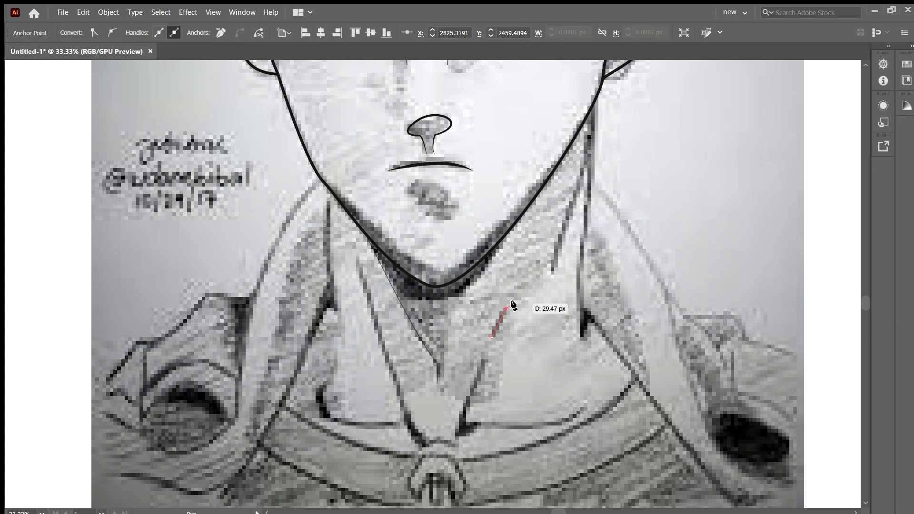
Step: Trace the right edge of the neck down from the jaw and give it a 10 pt stroke tapering toward its lower end
drag(619, 224, 540, 271)
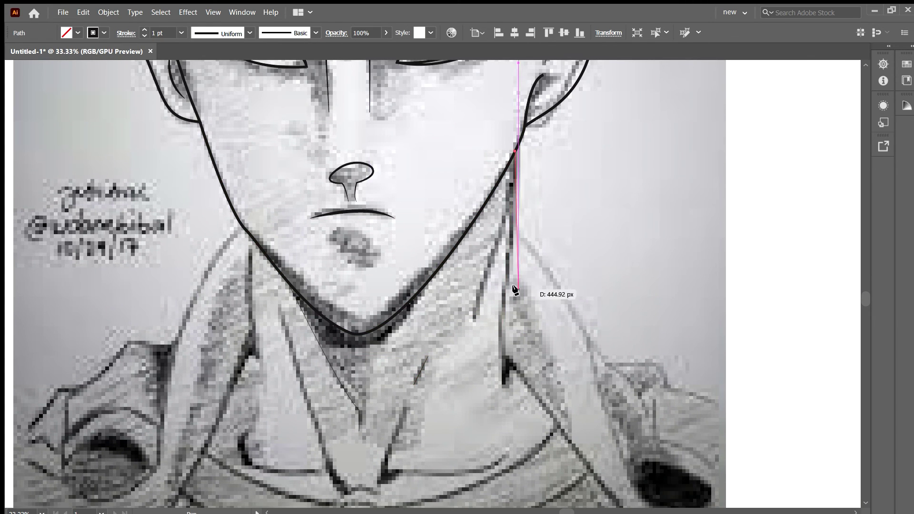
click(489, 362)
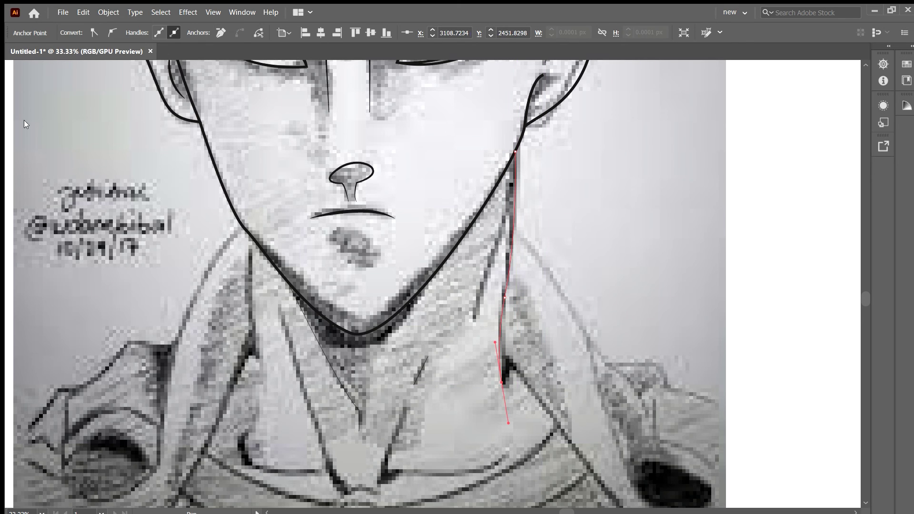
key(v)
click(89, 142)
key(ctrl+z)
key(ctrl+z)
key(ctrl+shift+a)
scroll(593, 192, down, 1)
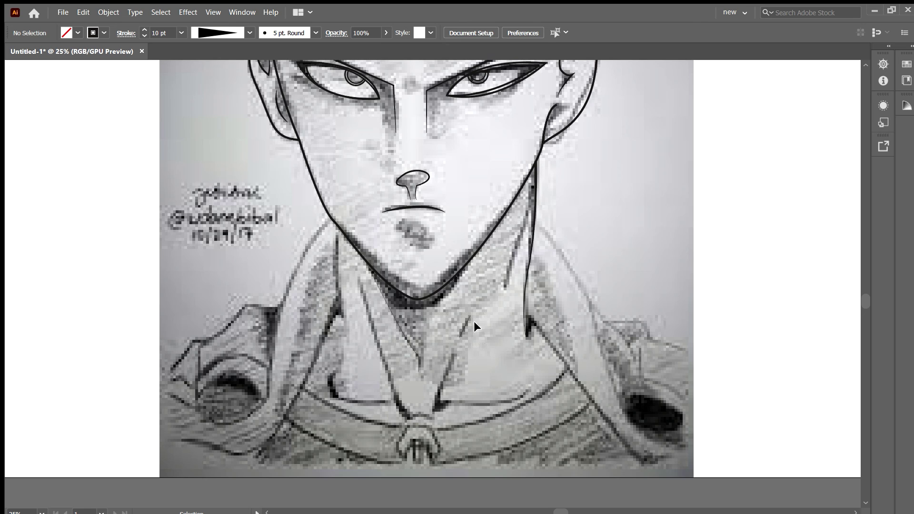
Step: Give the slanted neck line an 8 pt stroke tapering to one end and the short neck mark a profile tapered at both ends
key(ctrl+a)
key(i)
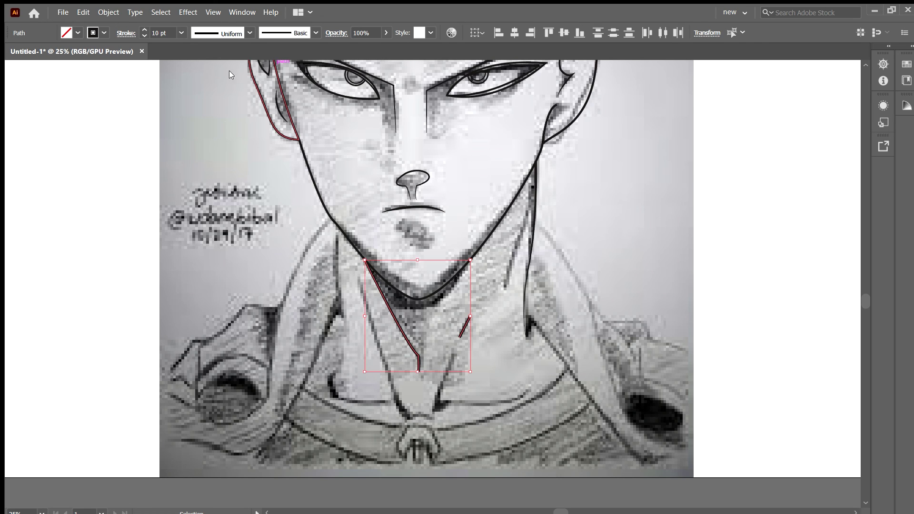
key(ctrl+shift+a)
key(ctrl+shift+w)
click(431, 305)
click(396, 324)
click(310, 327)
click(401, 324)
click(145, 148)
scroll(301, 257, up, 2)
click(433, 276)
click(232, 193)
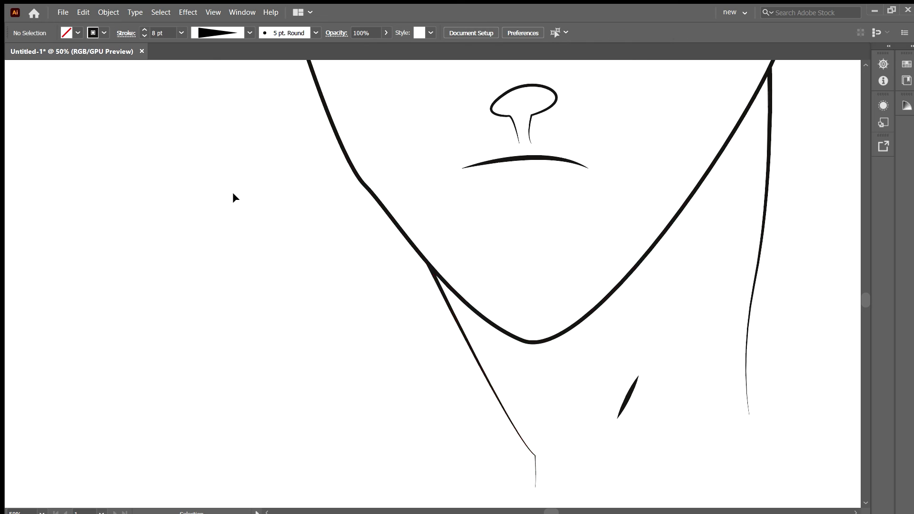
Step: Round the lower corner of the slanted neck line and thicken its tapered end with the Width tool
scroll(504, 295, down, 2)
scroll(364, 423, up, 4)
click(342, 309)
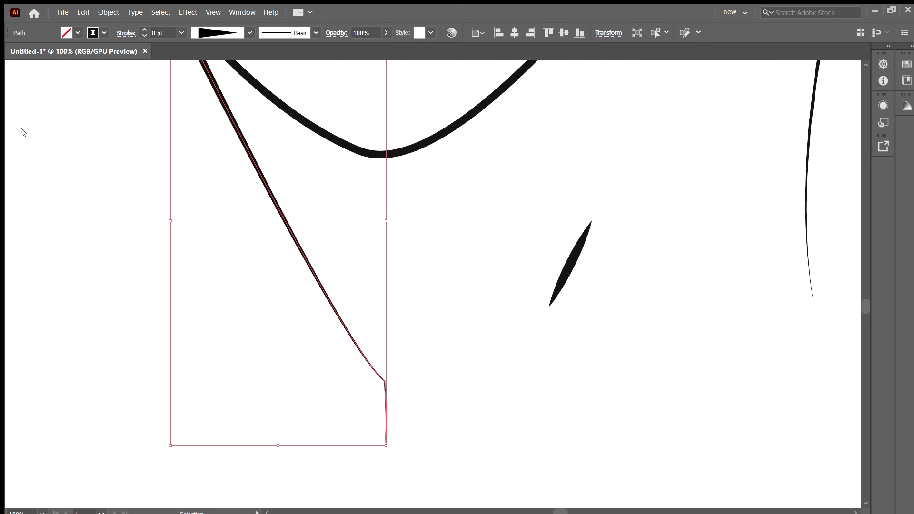
key(a)
key(shift+w)
scroll(313, 357, up, 3)
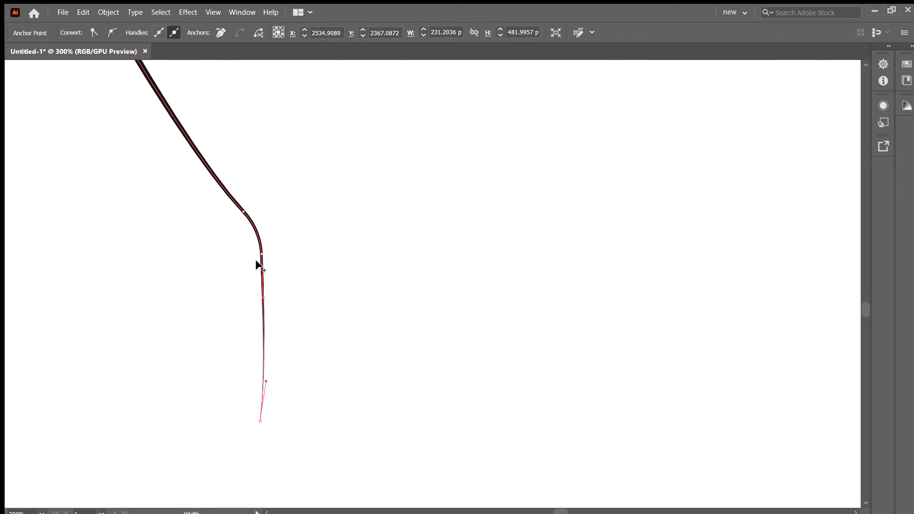
drag(247, 421, 273, 416)
scroll(272, 415, down, 4)
key(v)
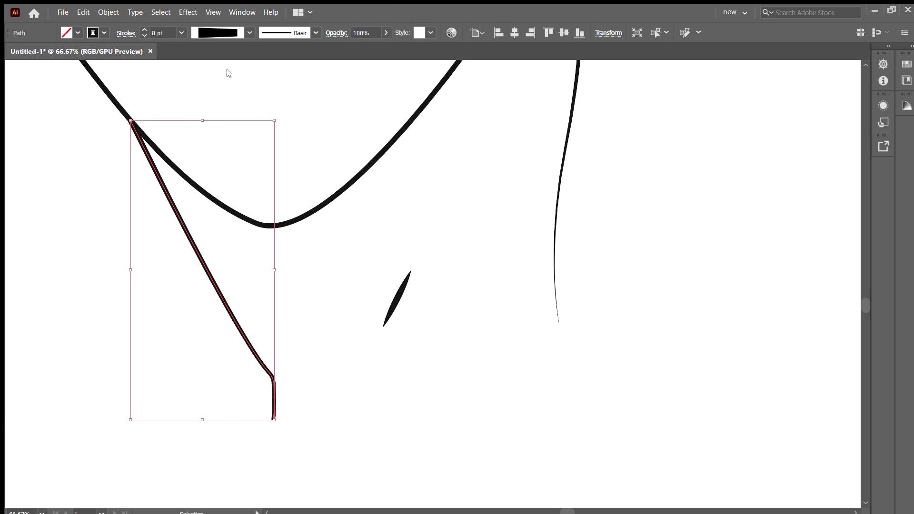
click(227, 73)
Step: Trace the left collar edge from the jaw down and around beneath the sleeve opening with an 8 pt uniform stroke
scroll(384, 356, down, 4)
key(ctrl+shift+w)
scroll(566, 288, up, 1)
click(378, 219)
drag(331, 392, 324, 347)
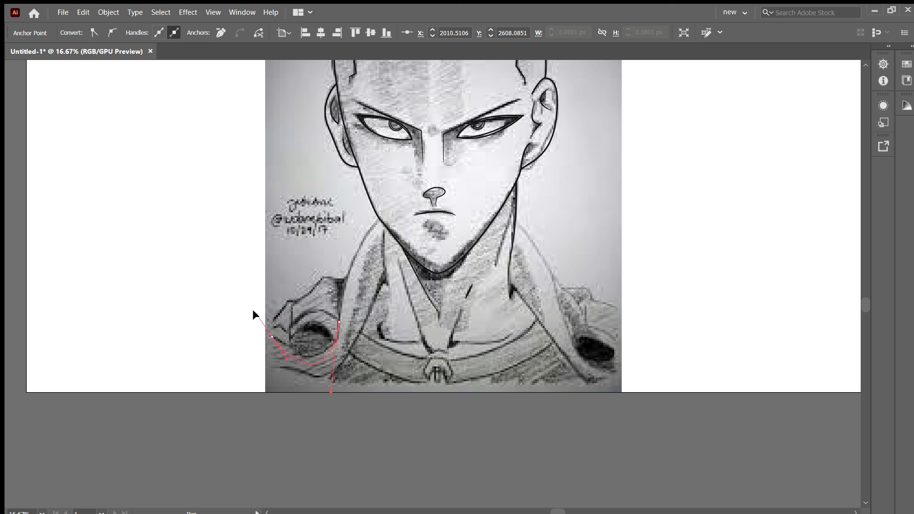
key(v)
key(ctrl+shift+a)
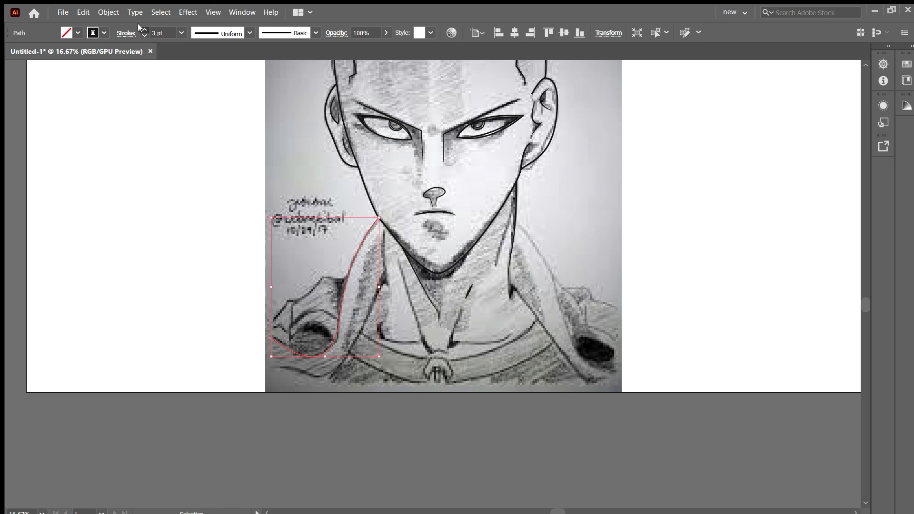
key(ctrl+z)
key(ctrl+equal)
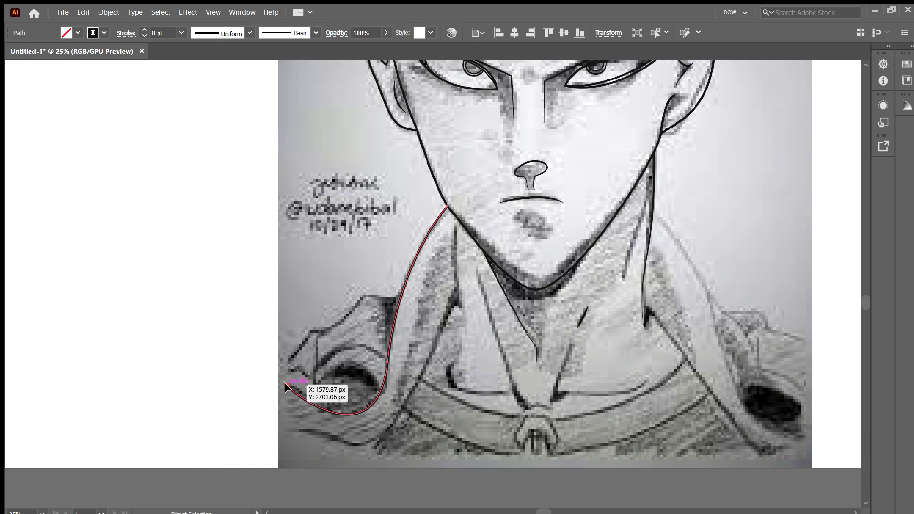
Step: Trace the left shoulder outline from the sleeve's outer tip over its upper edge toward the collar
key(ctrl+shift+a)
scroll(272, 305, down, 1)
click(238, 351)
click(274, 307)
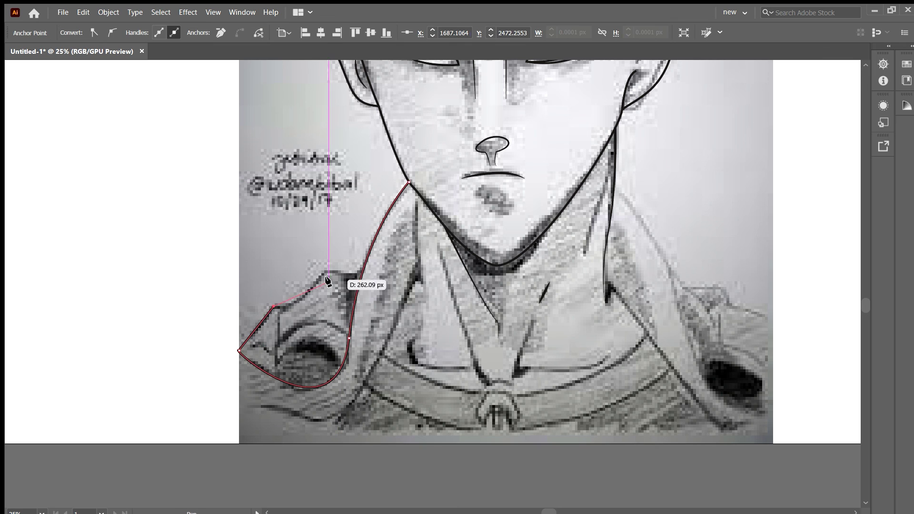
key(Escape)
click(325, 274)
alt+scroll(360, 276, up, 3)
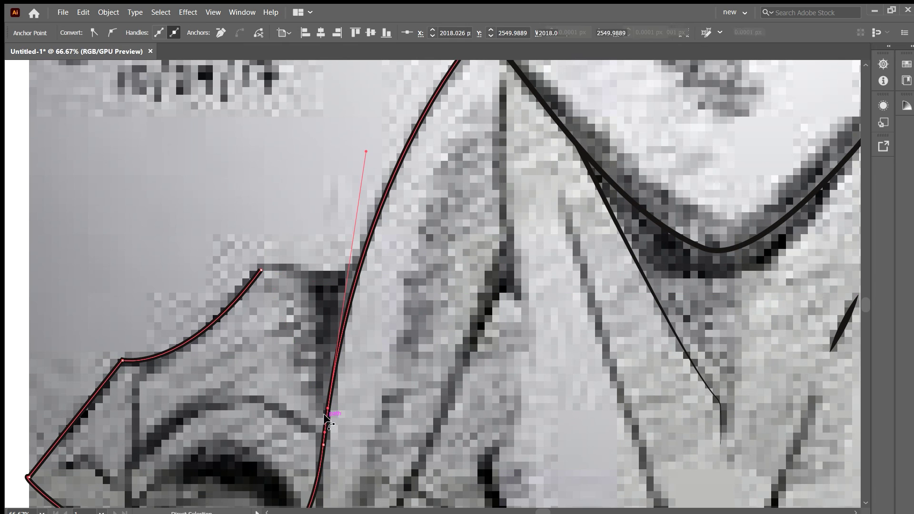
scroll(342, 420, down, 3)
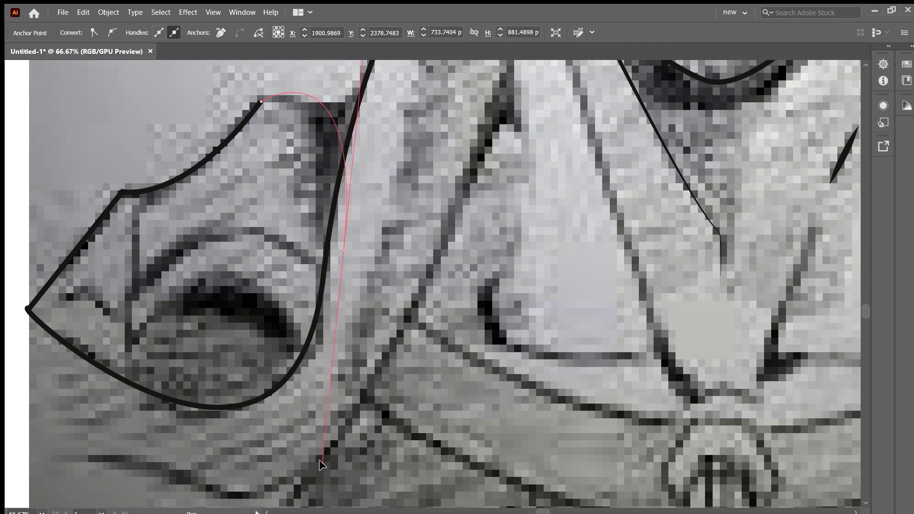